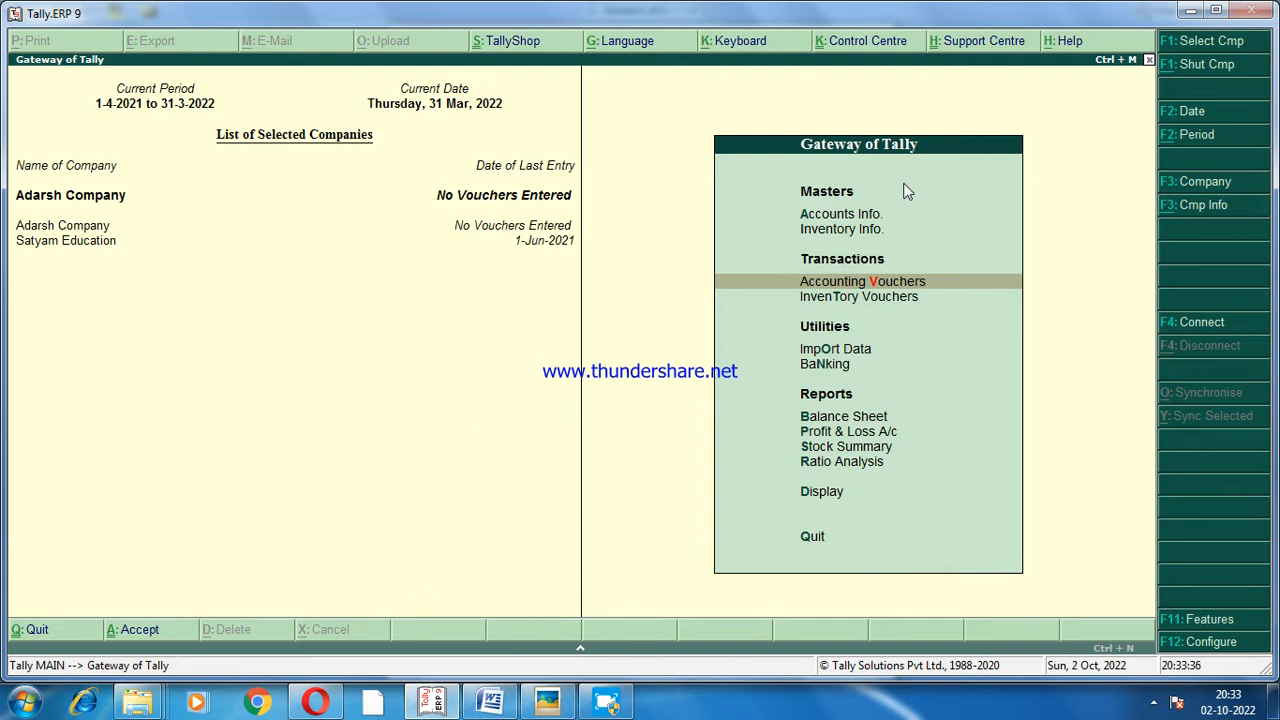
# Open accounting voucher entry and set the voucher type to Payment.
pyautogui.click(868, 285)
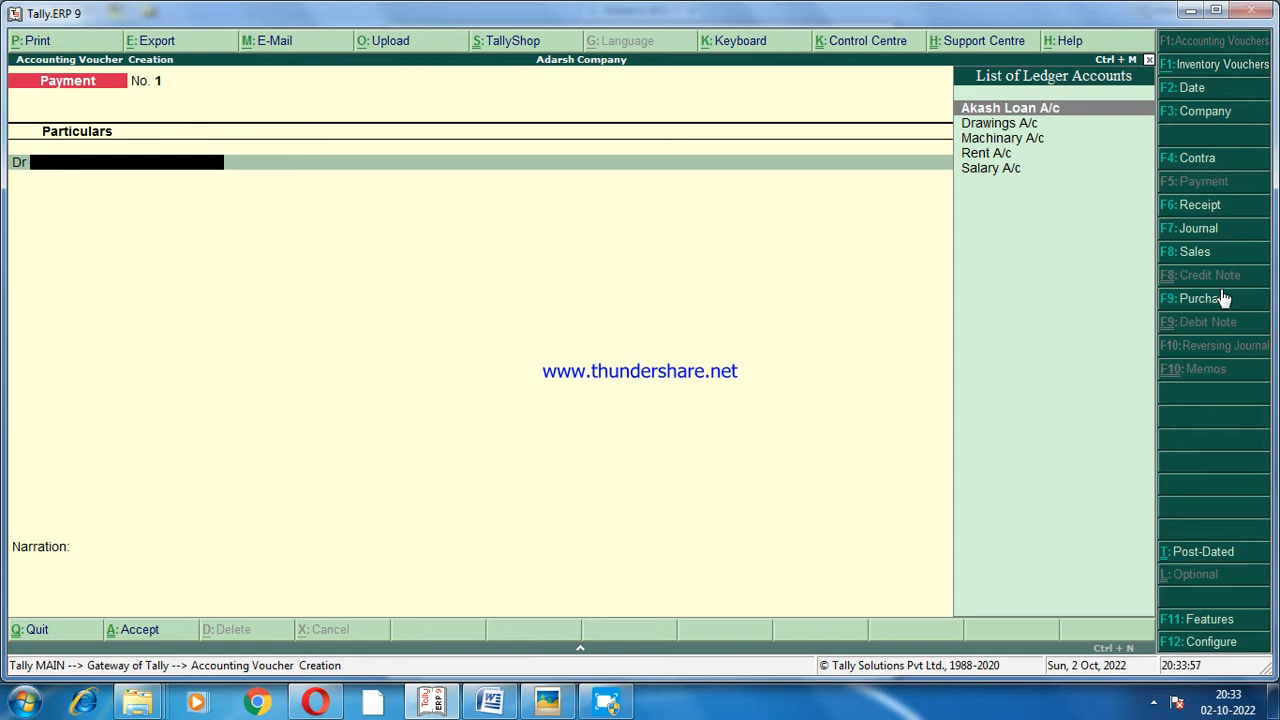
pyautogui.click(1201, 208)
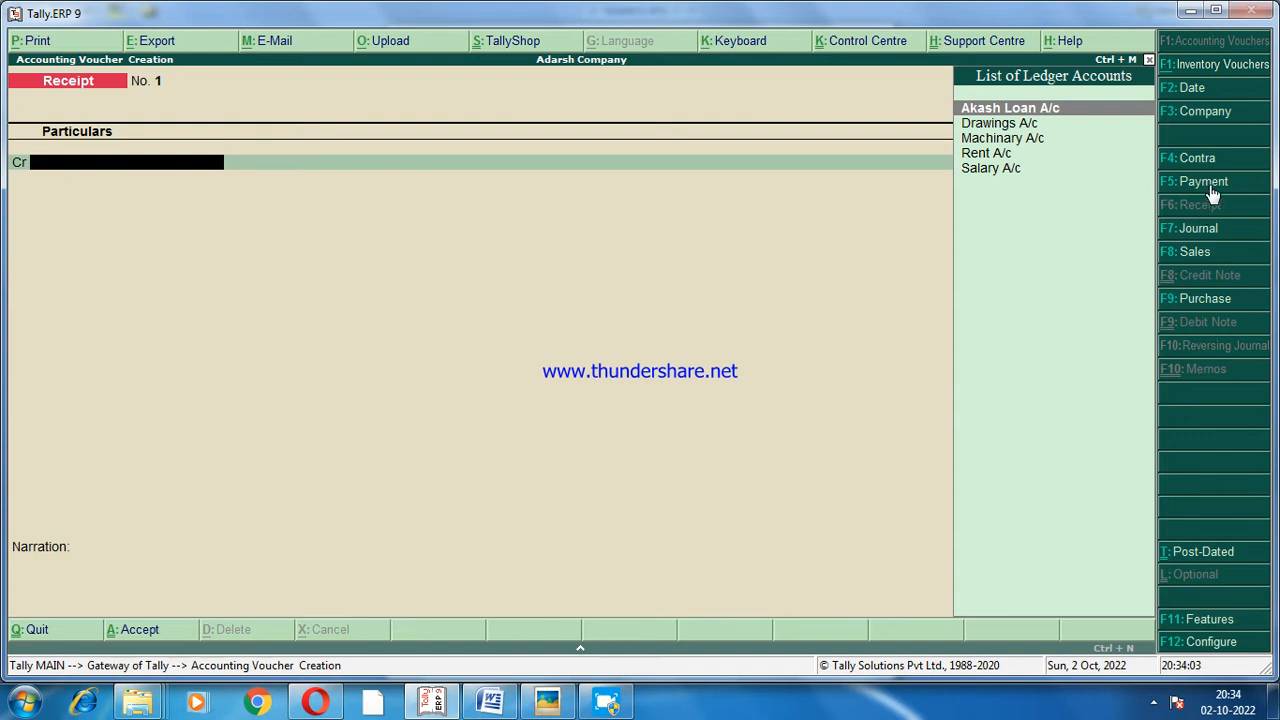
pyautogui.click(1209, 186)
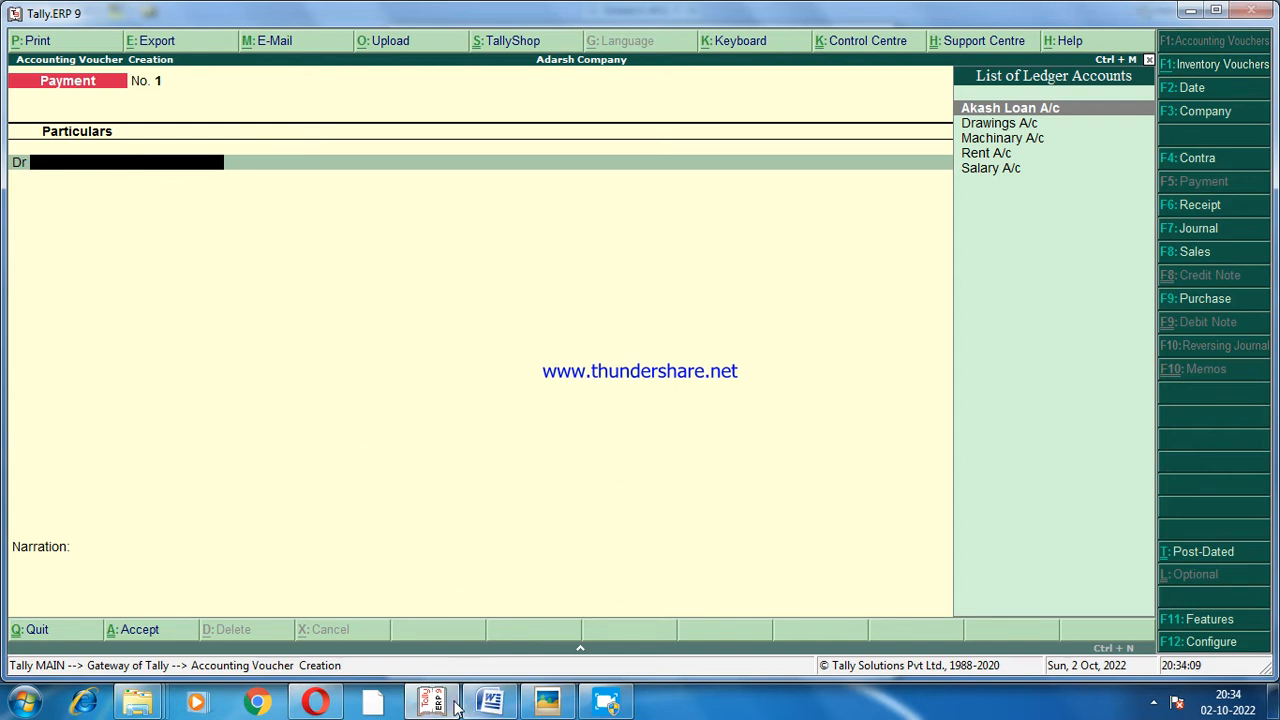
# Switch to the Word document to read the journal transactions and dismiss the Windows color scheme prompts.
pyautogui.click(517, 707)
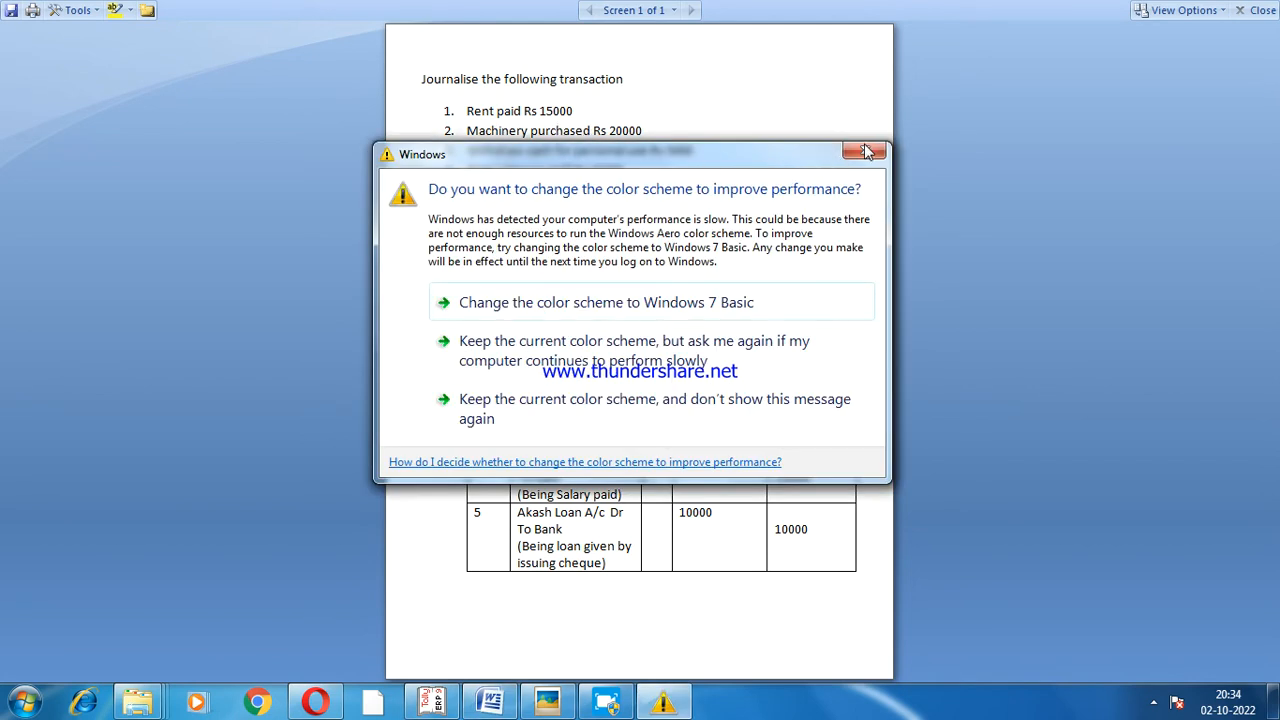
pyautogui.click(864, 144)
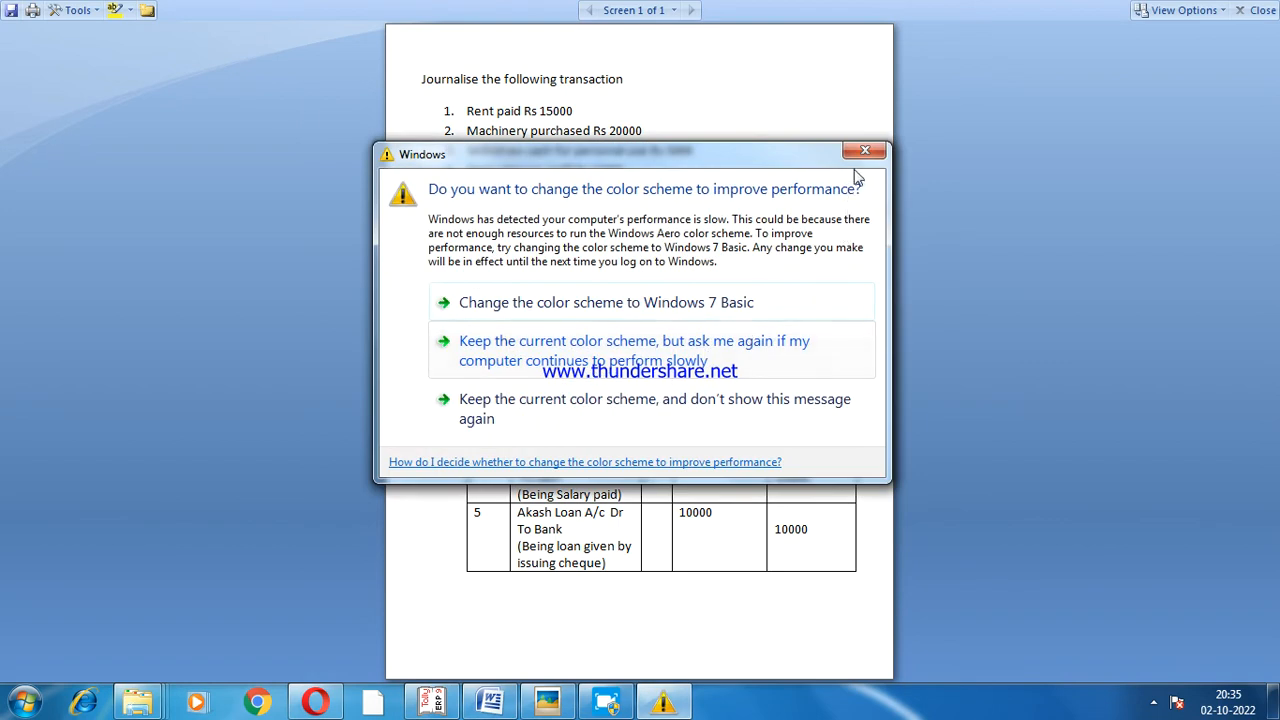
pyautogui.click(864, 151)
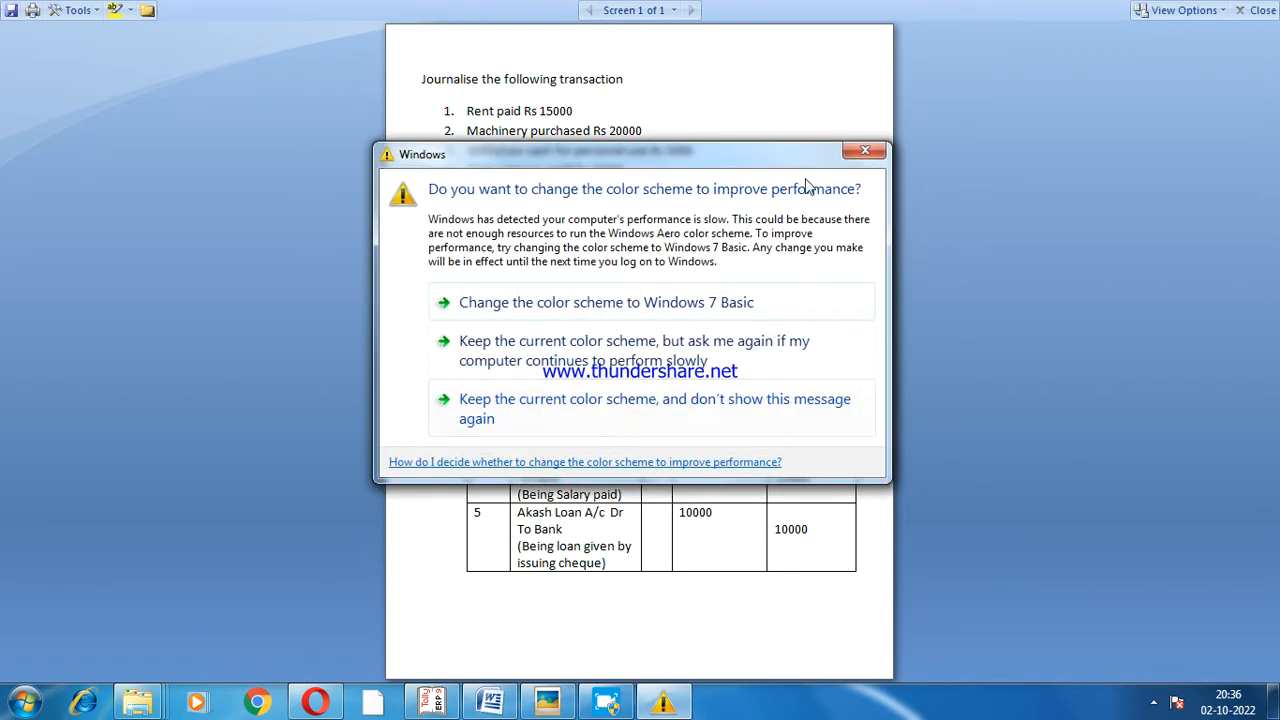
pyautogui.click(860, 153)
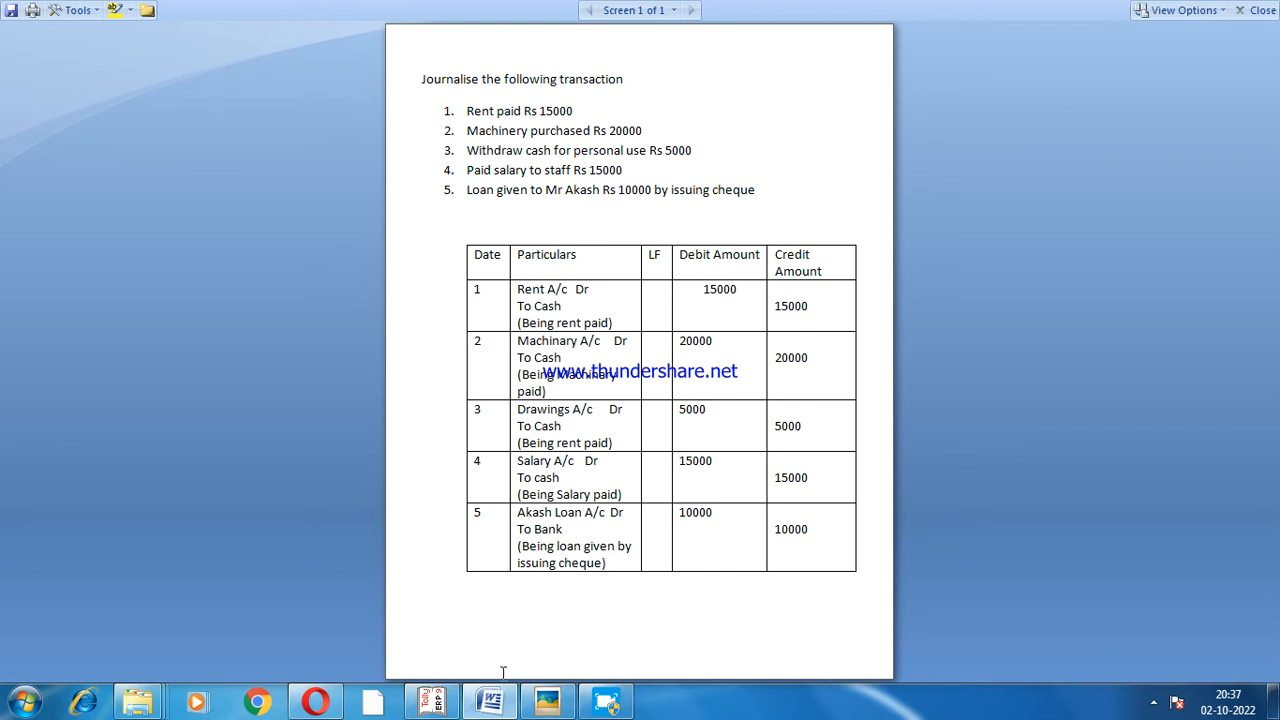
# Switch back to Tally.ERP 9 and fill the Payment voucher, debiting Rent A/c with 15000 and crediting Cash with the same amount.
pyautogui.moveTo(440, 710)
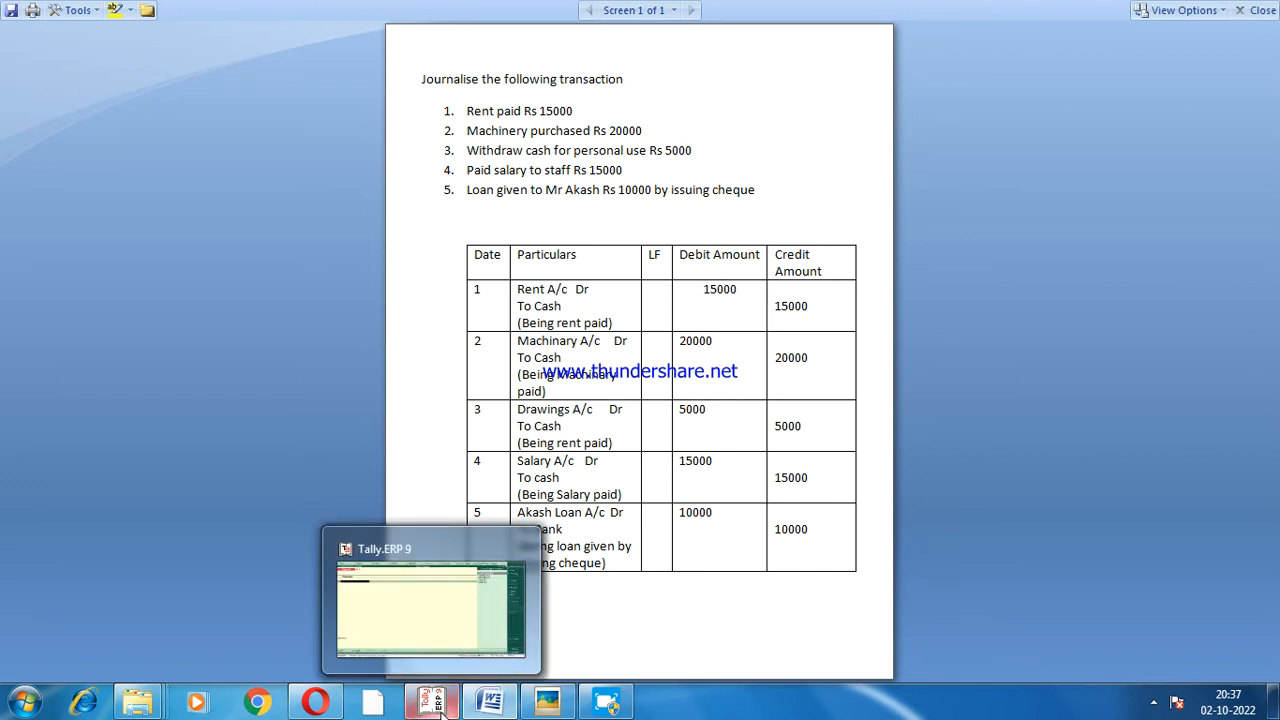
pyautogui.click(440, 708)
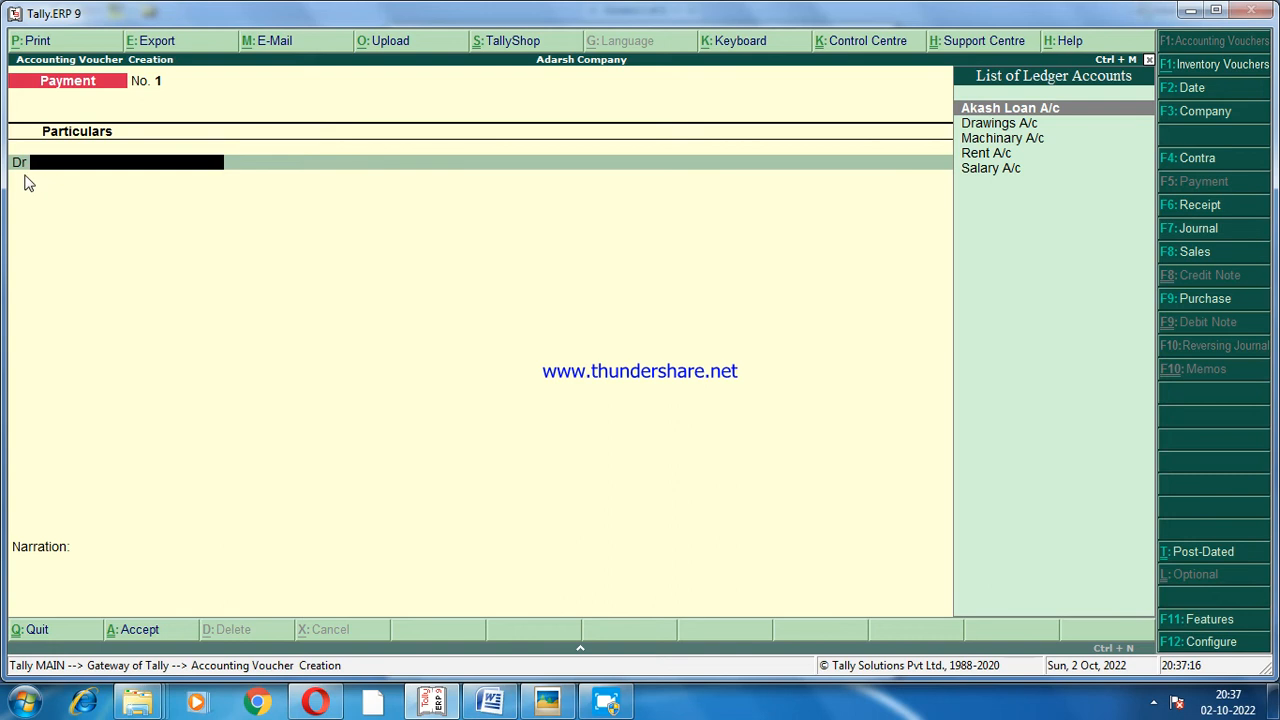
pyautogui.write('Re')
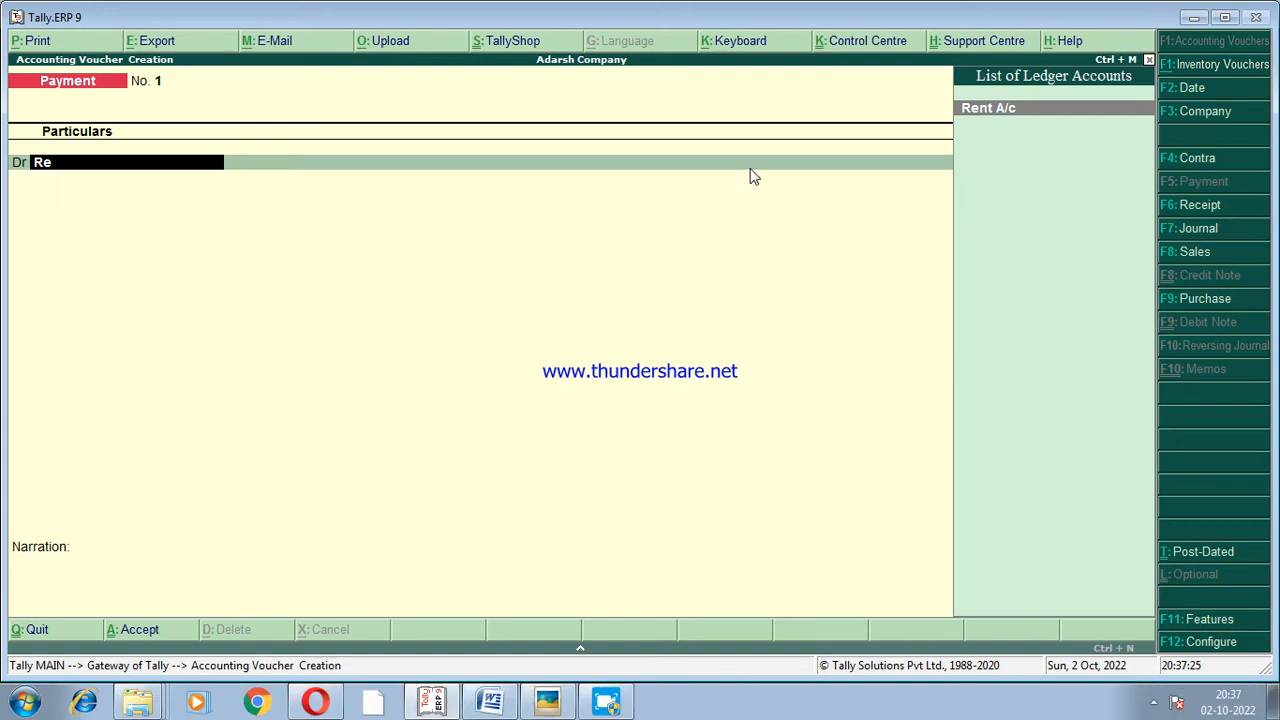
pyautogui.click(992, 106)
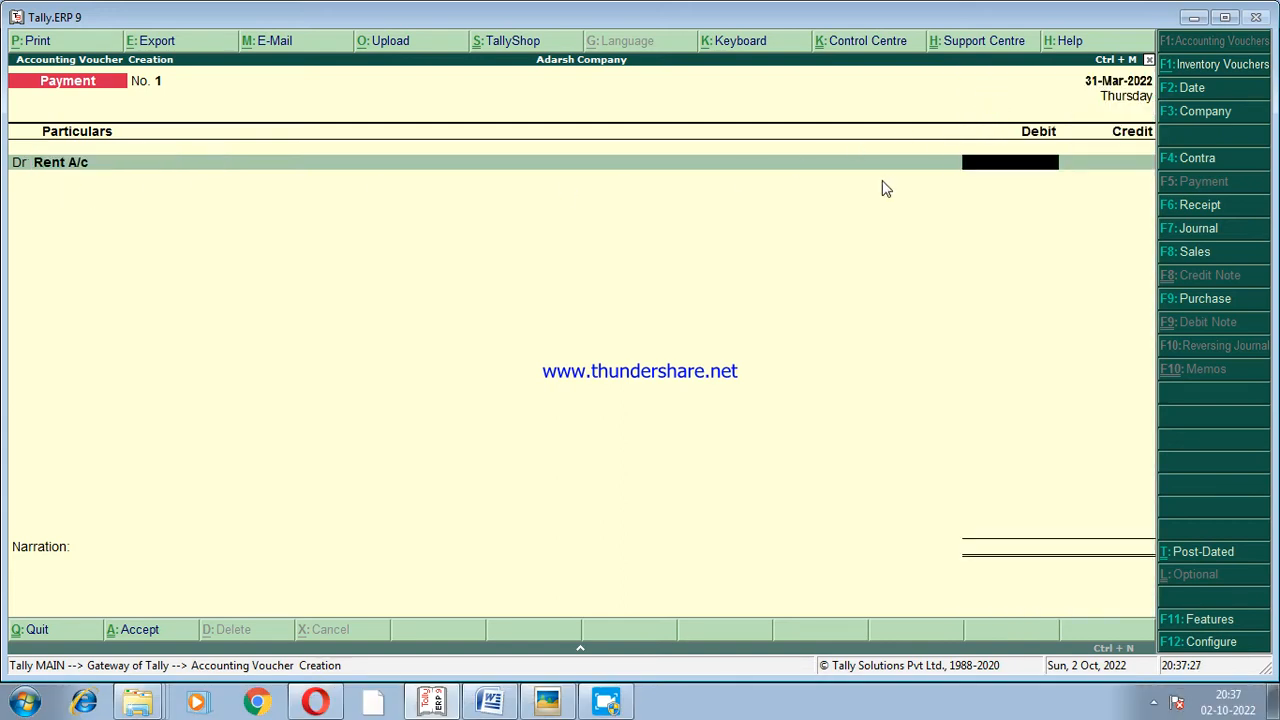
pyautogui.write('15000')
pyautogui.press('Return')
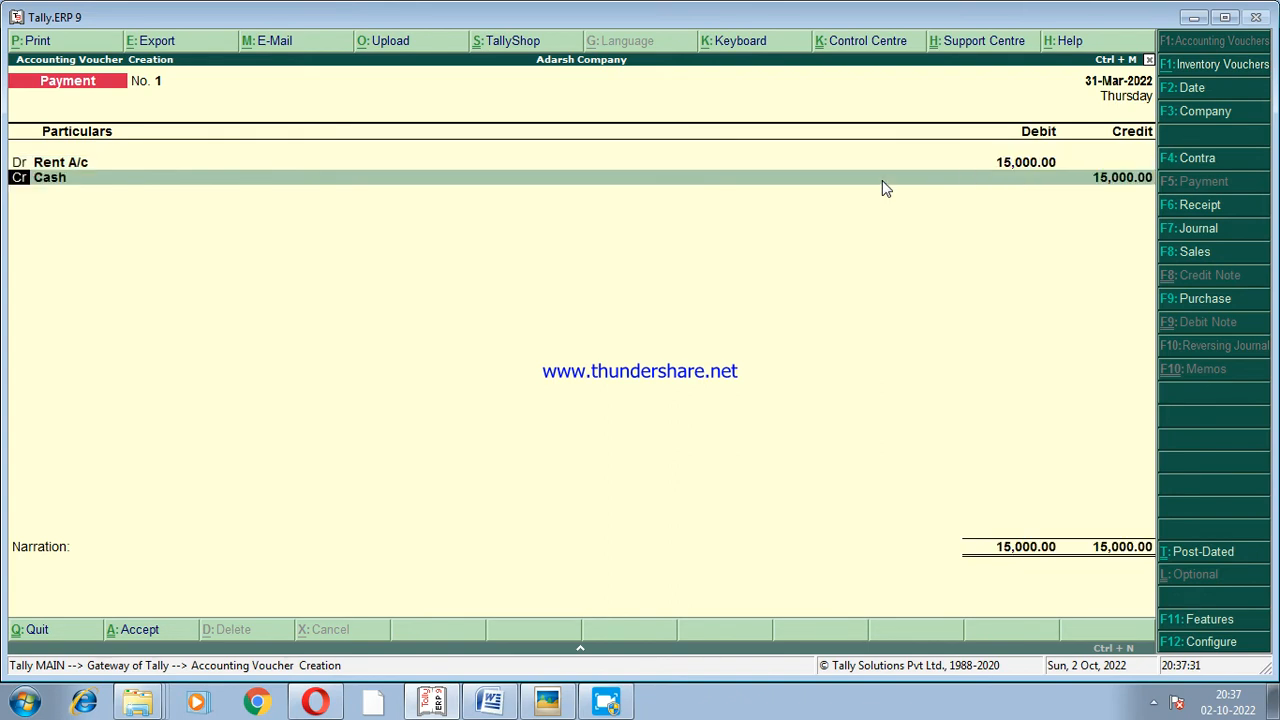
pyautogui.press('Return')
pyautogui.press('Return')
pyautogui.press('Return')
# Add the narration "being rent paid" to the rent payment voucher and accept it.
pyautogui.press('Return')
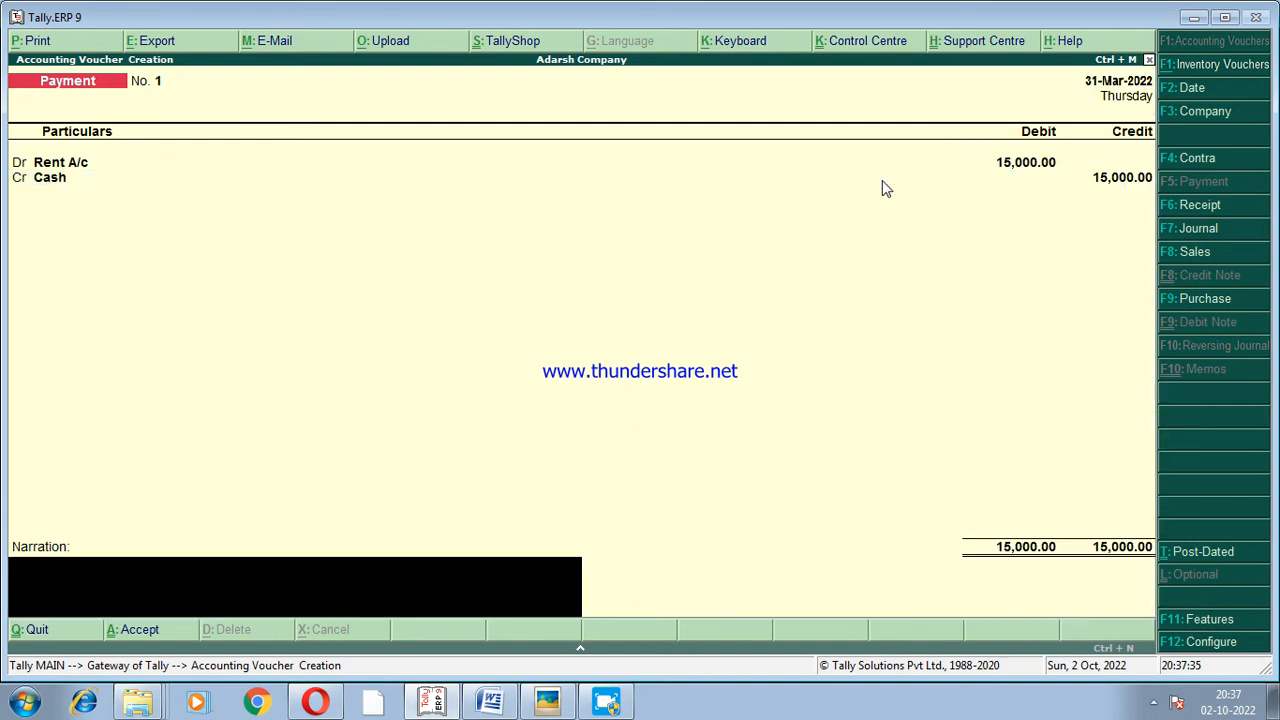
pyautogui.write('being rent paid')
pyautogui.press('Return')
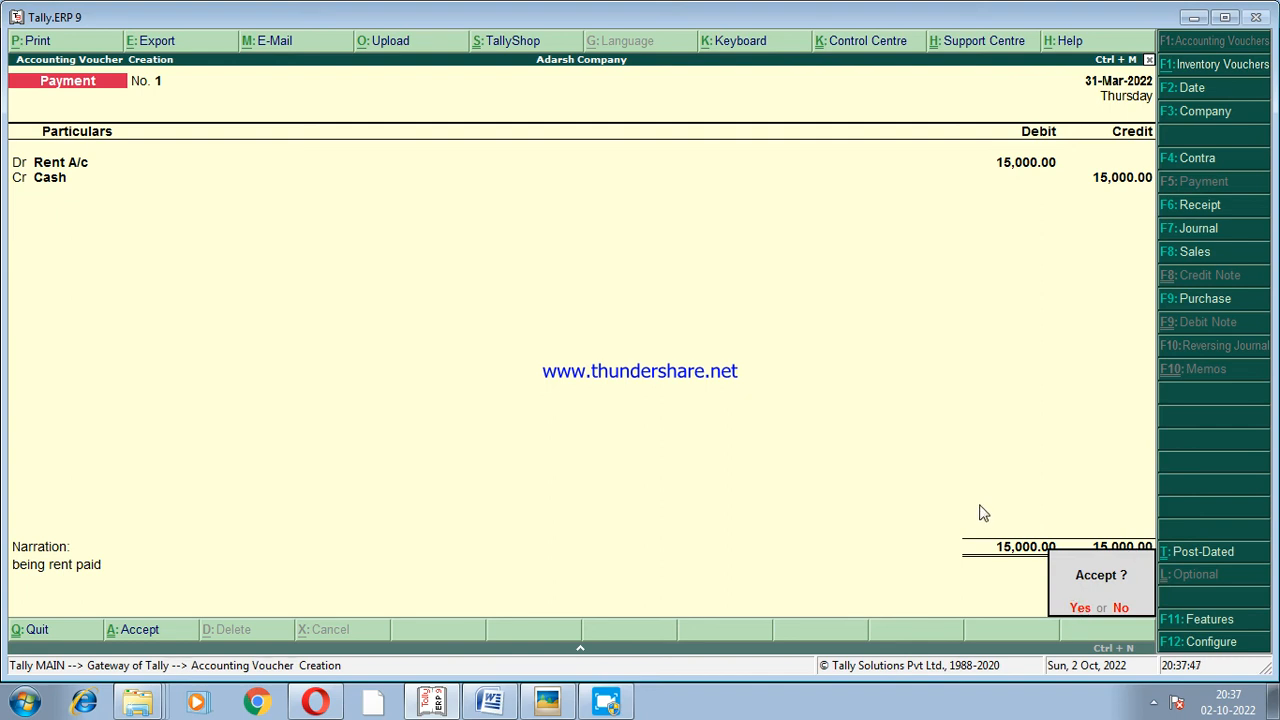
pyautogui.click(1081, 610)
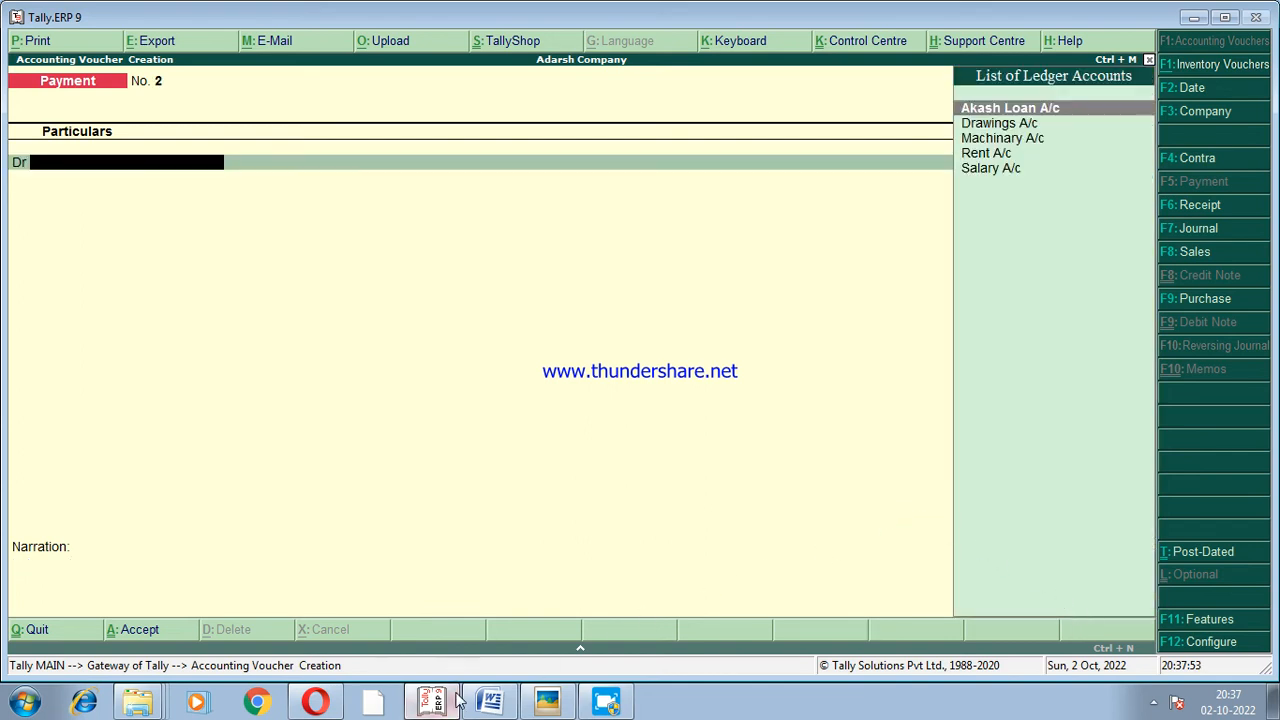
# Check the machinery purchase in the Word document, and in Tally.ERP 9 debit Machinary A/c with 20000 in the new Payment voucher.
pyautogui.click(497, 697)
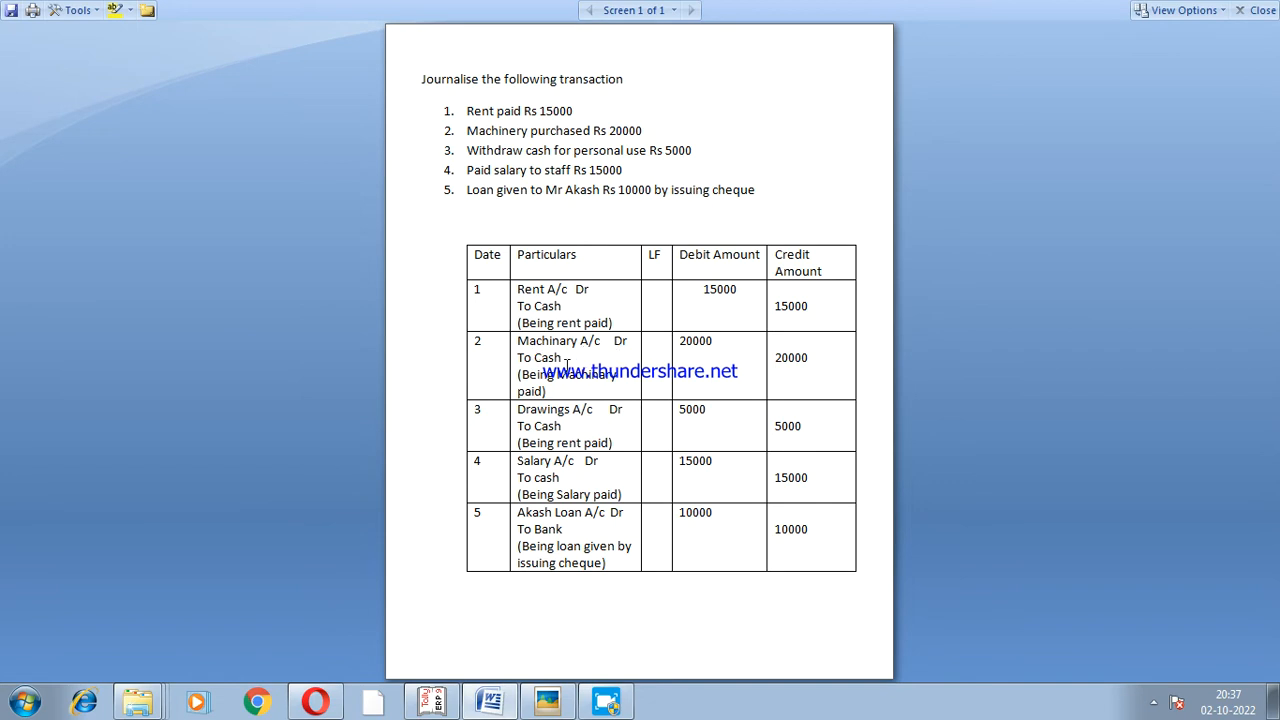
pyautogui.click(436, 704)
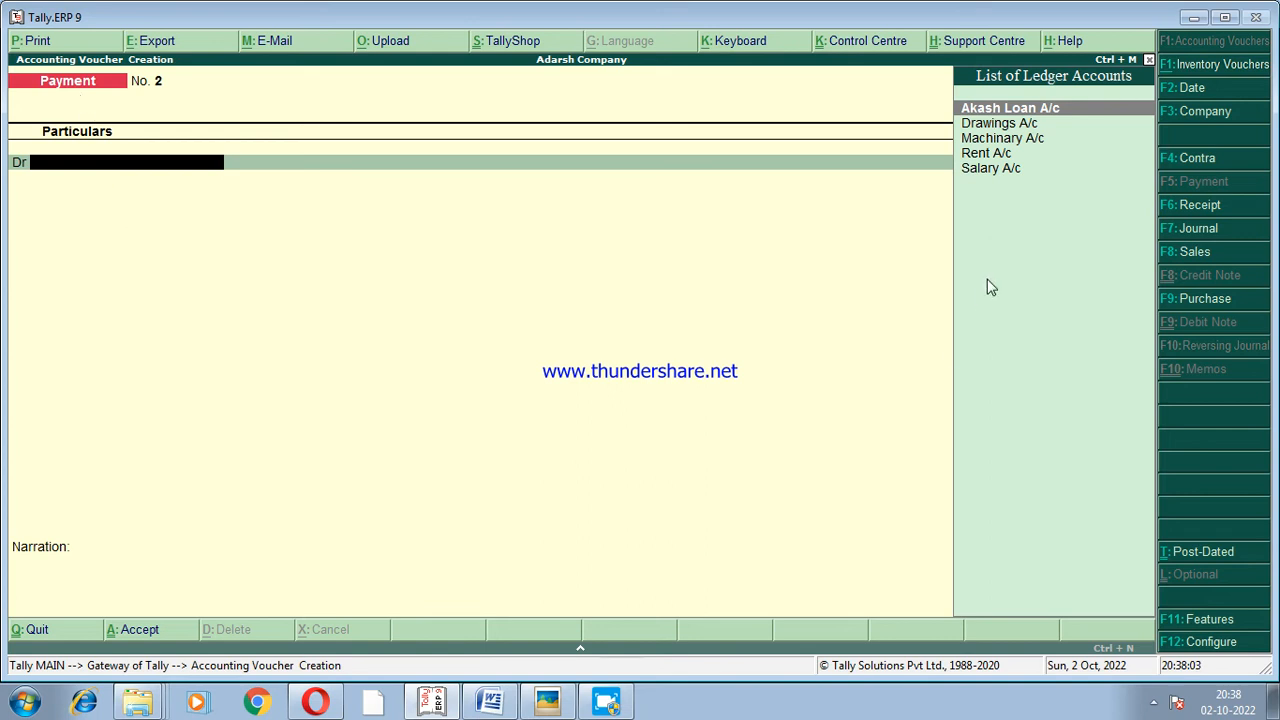
pyautogui.click(1033, 145)
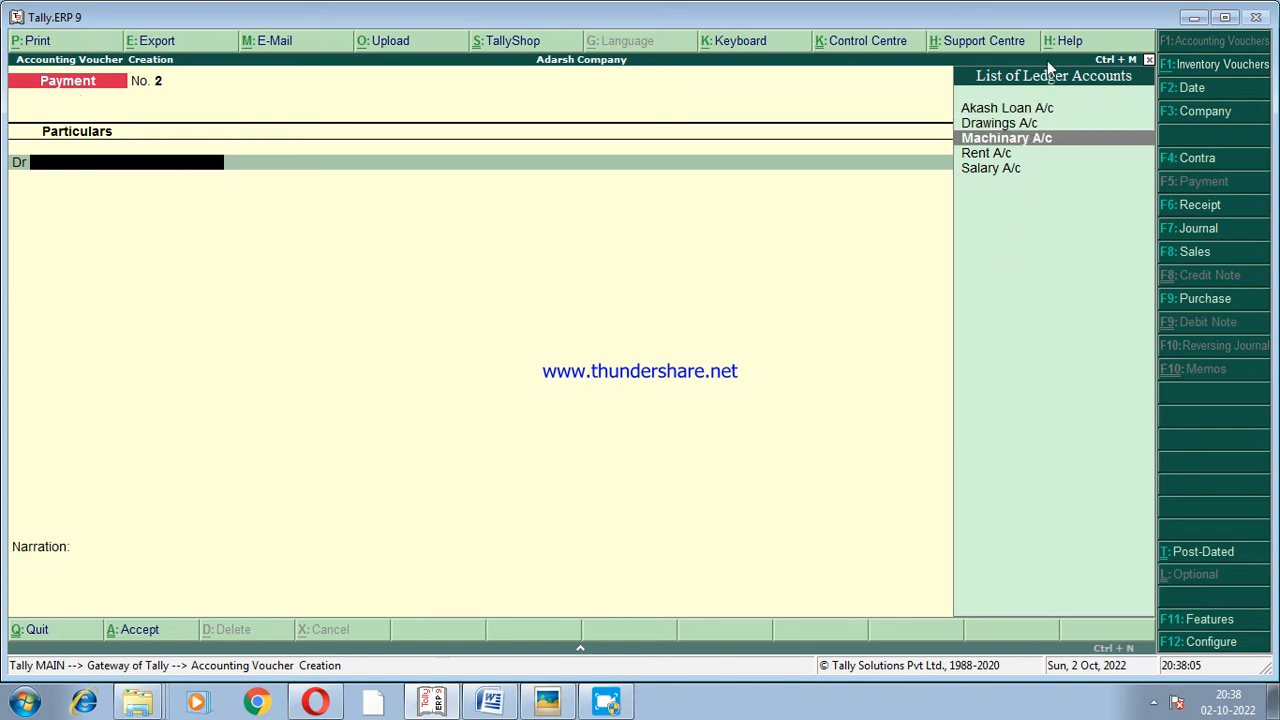
pyautogui.click(1003, 147)
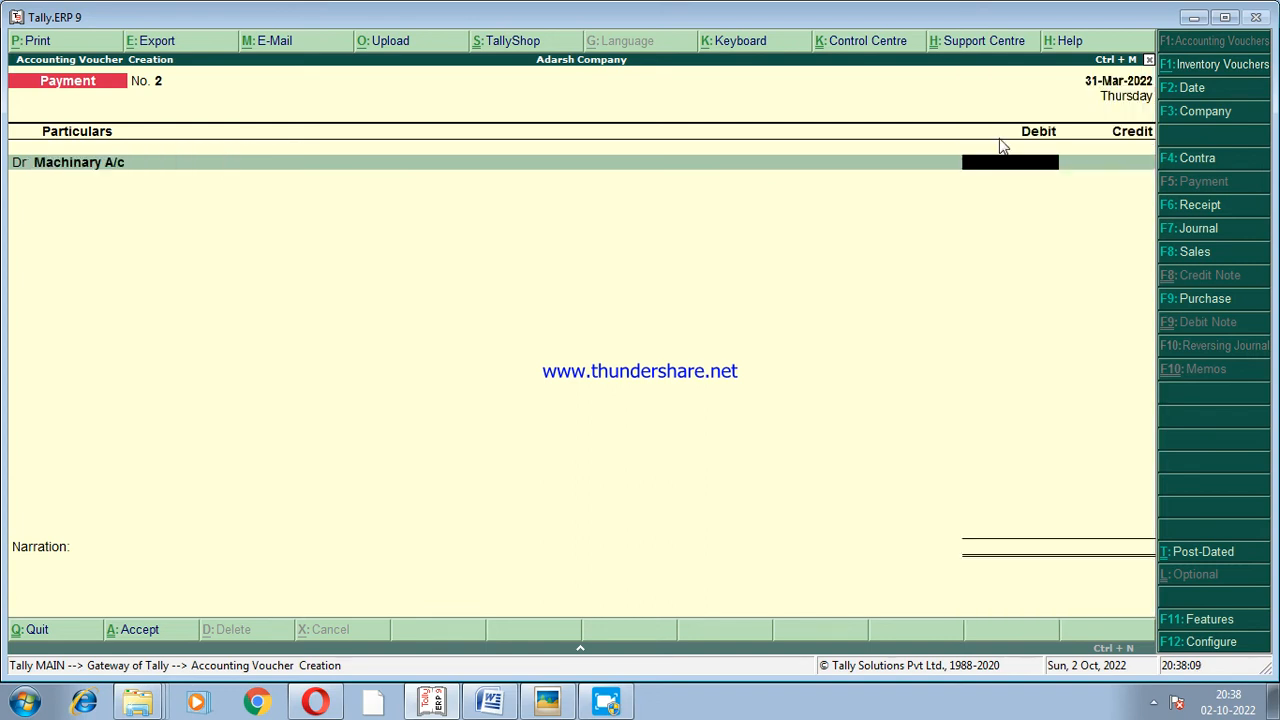
pyautogui.write('20000')
pyautogui.press('Return')
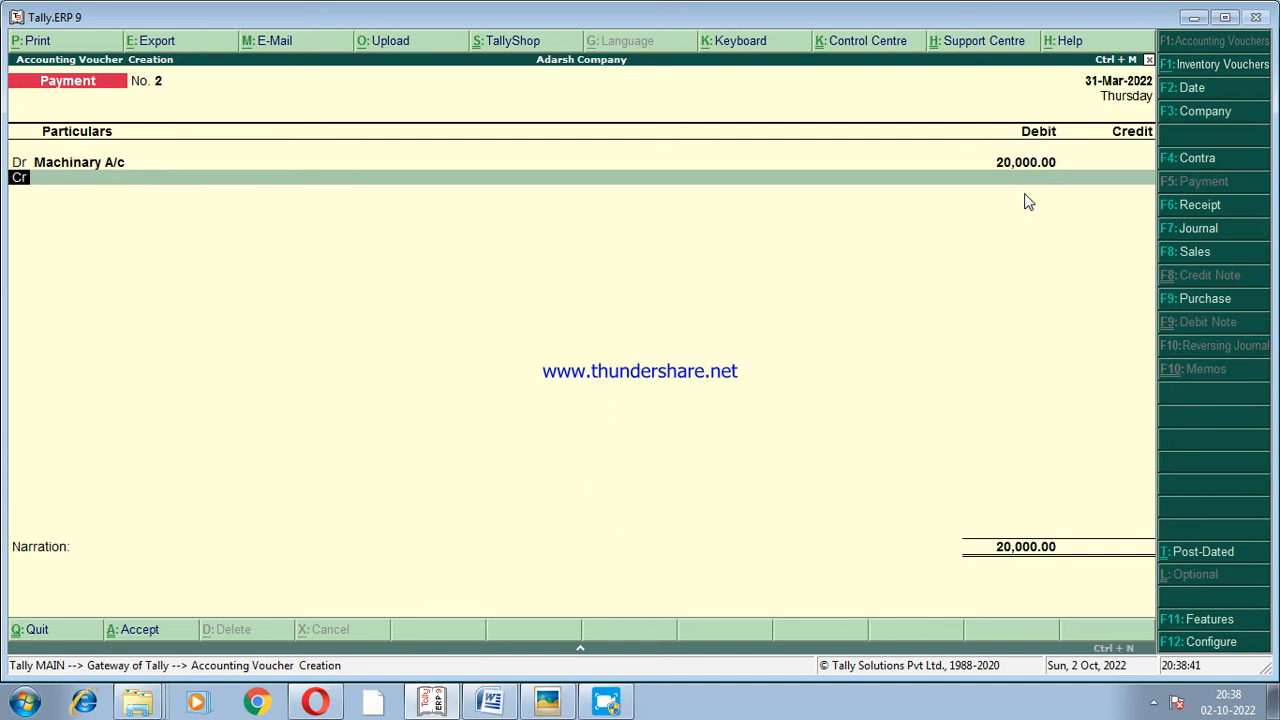
# Credit Cash with 20000 in the machinery payment voucher and proceed to its narration.
pyautogui.press('Return')
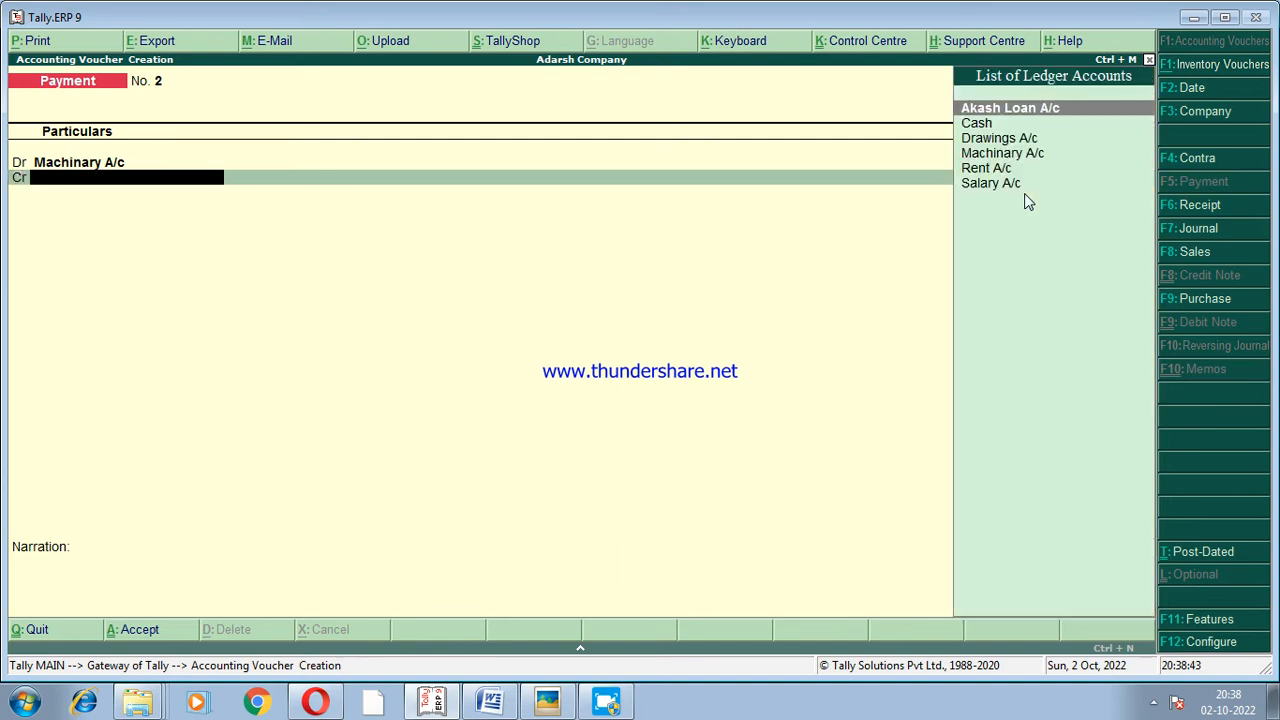
pyautogui.press('Down')
pyautogui.press('Return')
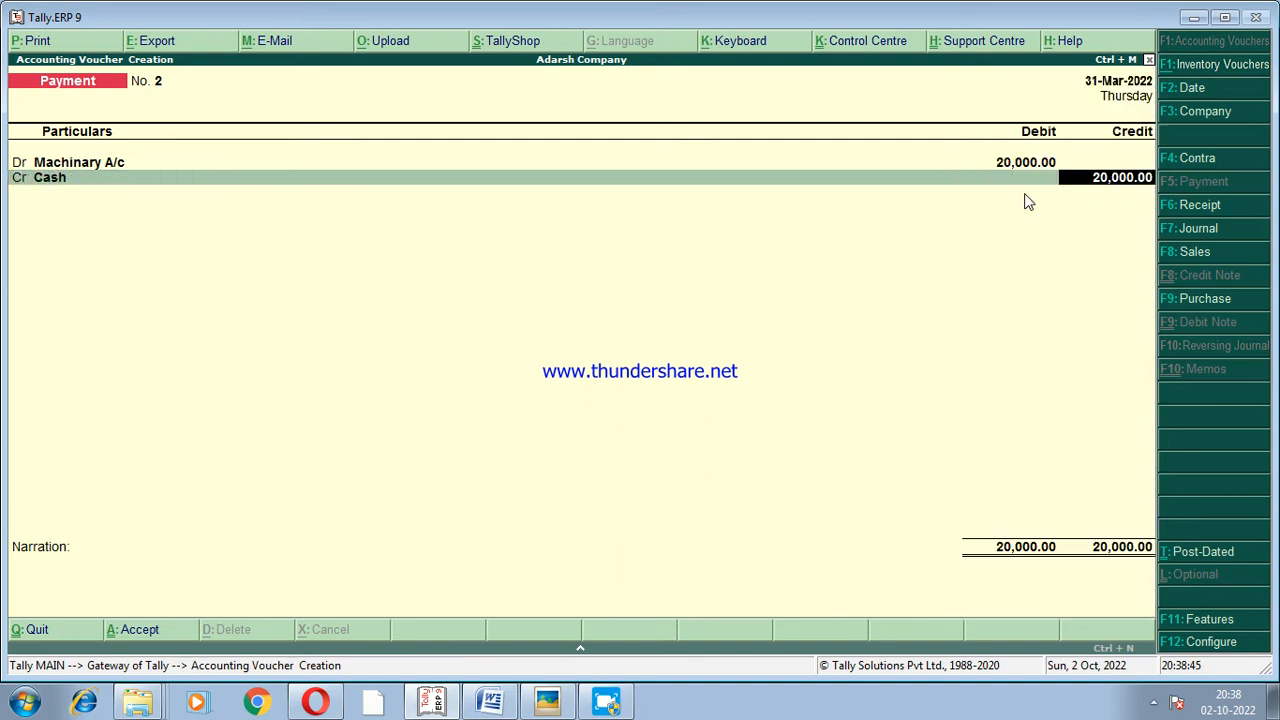
pyautogui.press('Return')
pyautogui.press('Return')
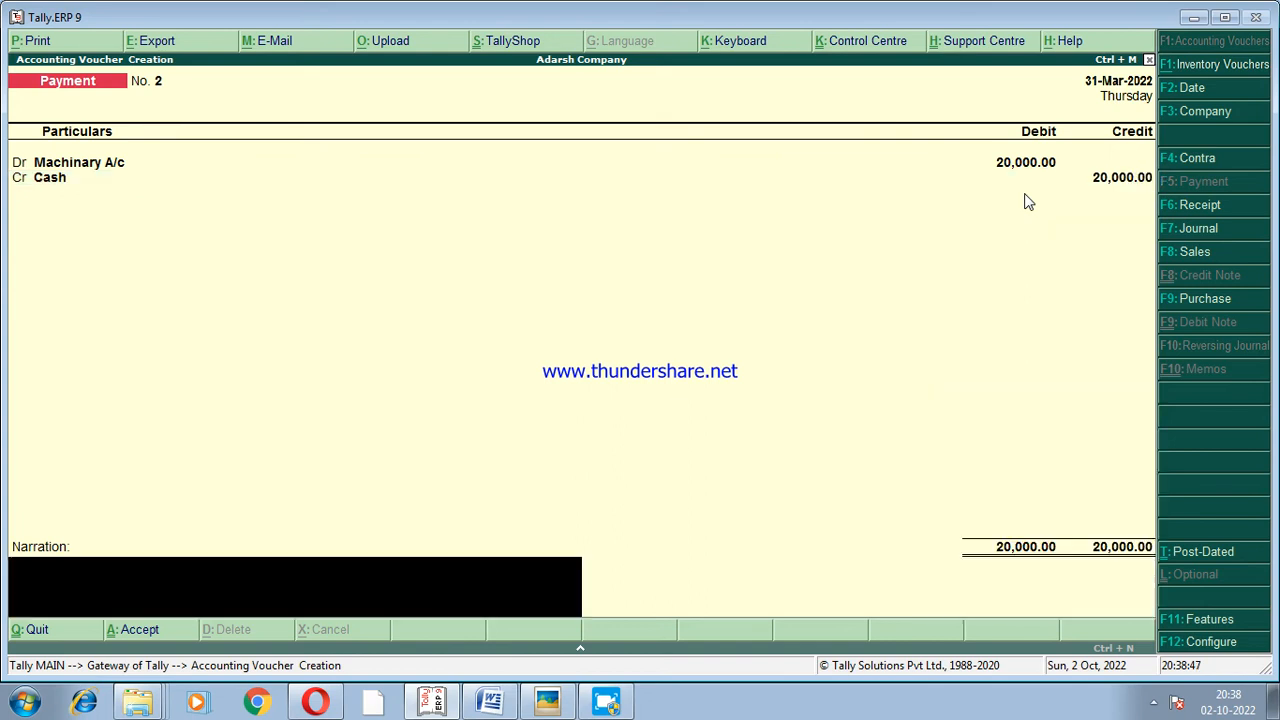
# Add the narration "being machinary purchased" to the machinery payment voucher and accept it.
pyautogui.write('being')
pyautogui.write('machinary ')
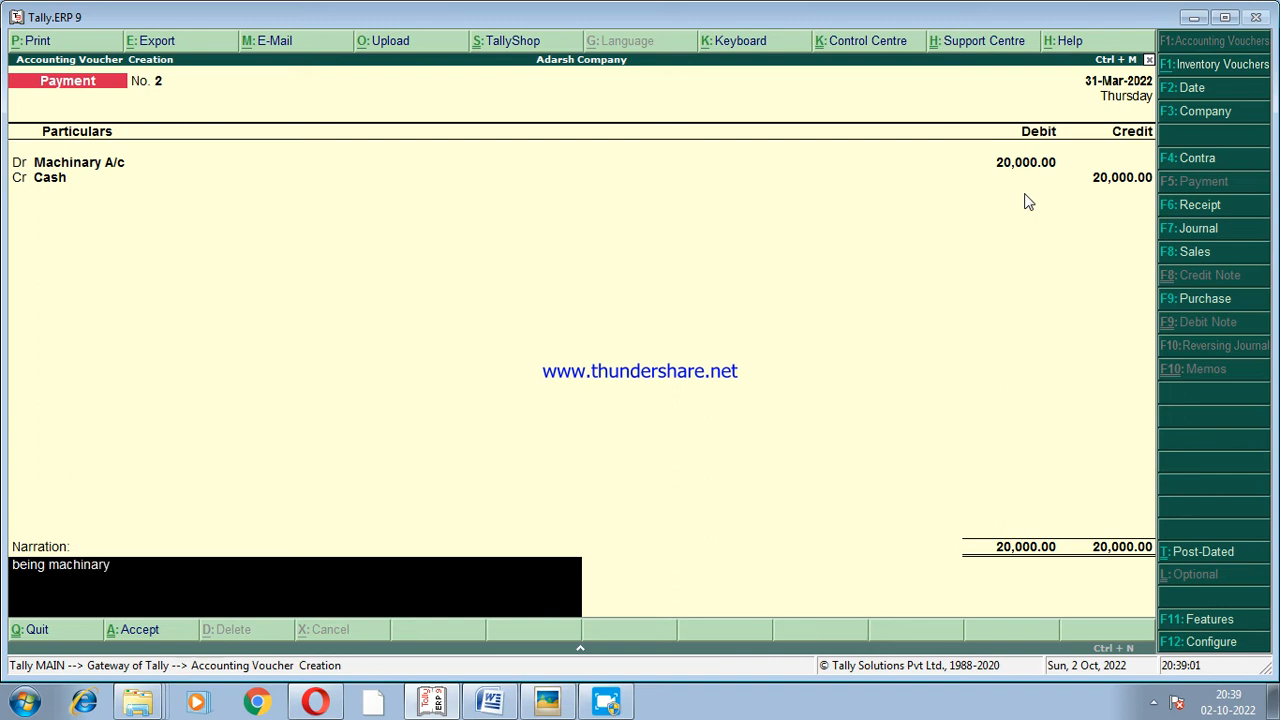
pyautogui.write('purchased')
pyautogui.press('Return')
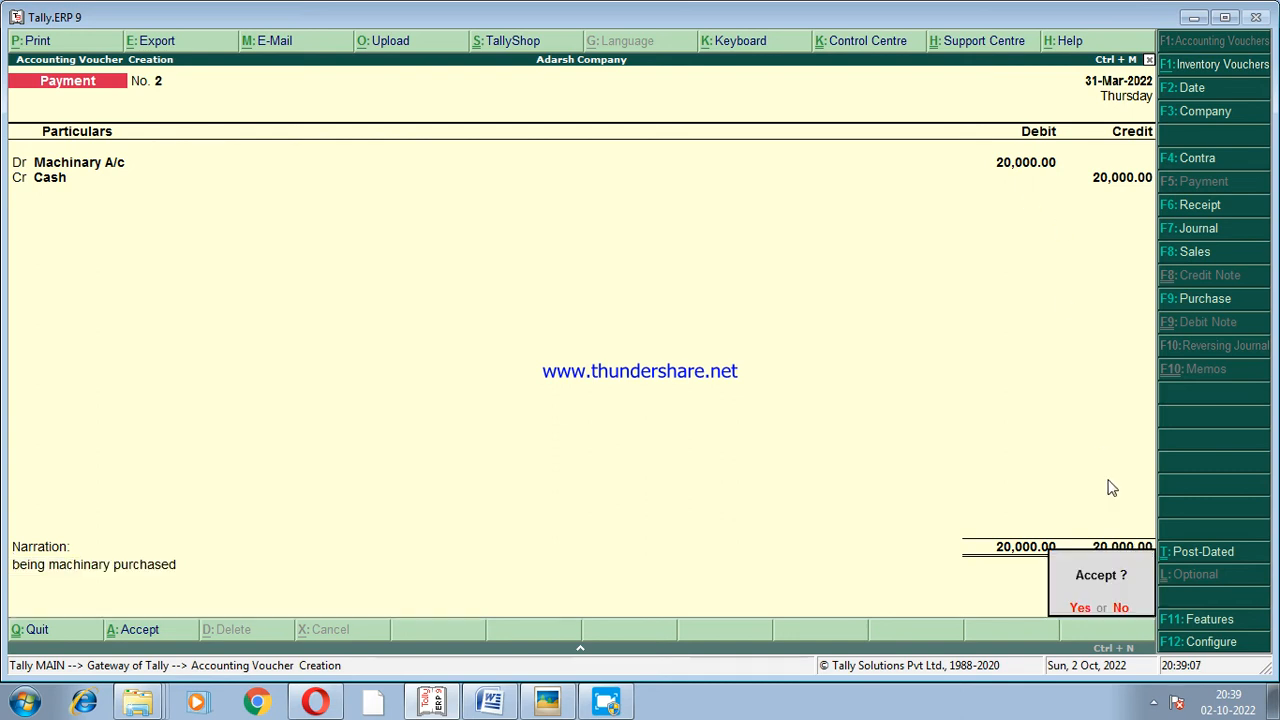
pyautogui.click(1078, 607)
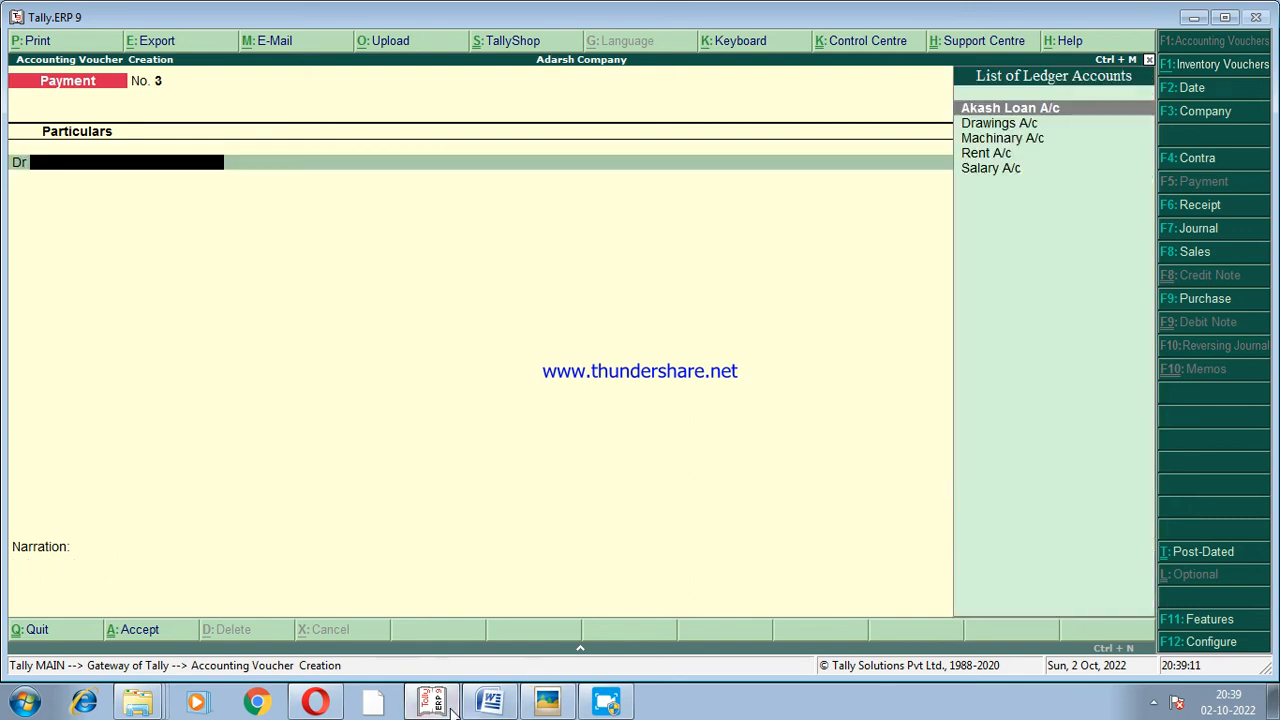
# Check the cash withdrawal in the Word document, and in Tally.ERP 9 debit Drawings A/c with 5000 in the new Payment voucher.
pyautogui.click(490, 703)
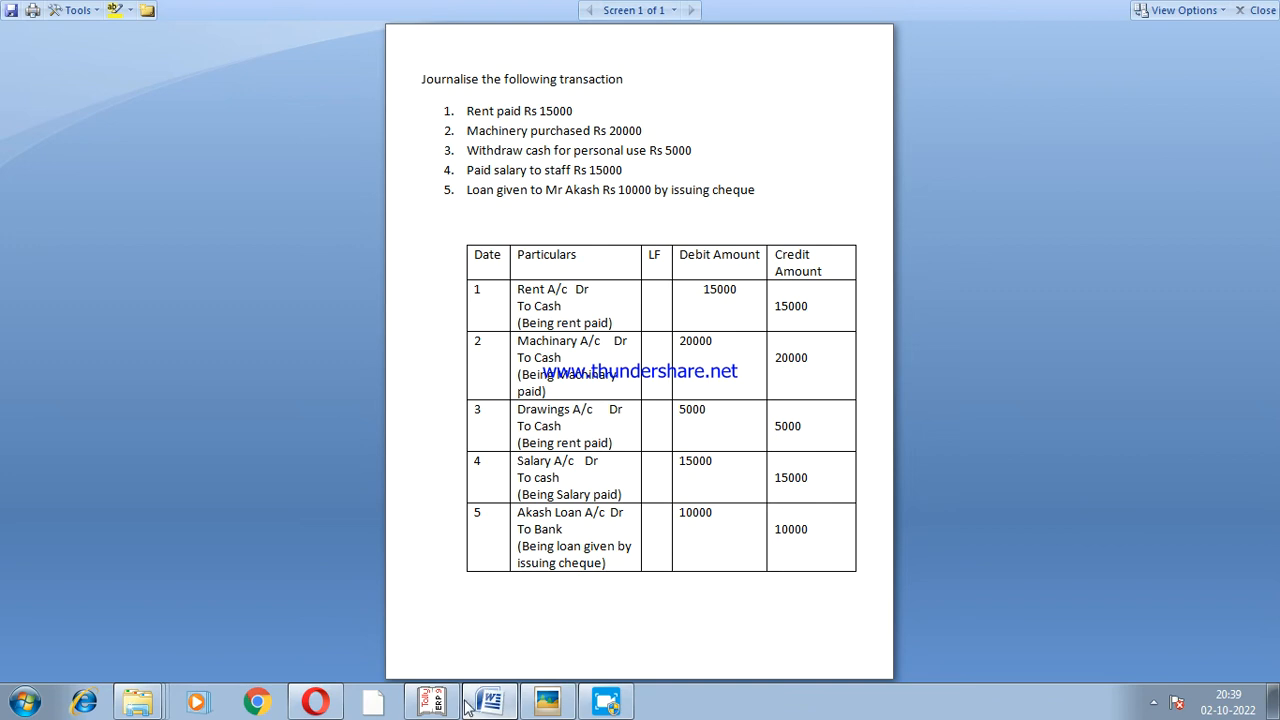
pyautogui.click(432, 702)
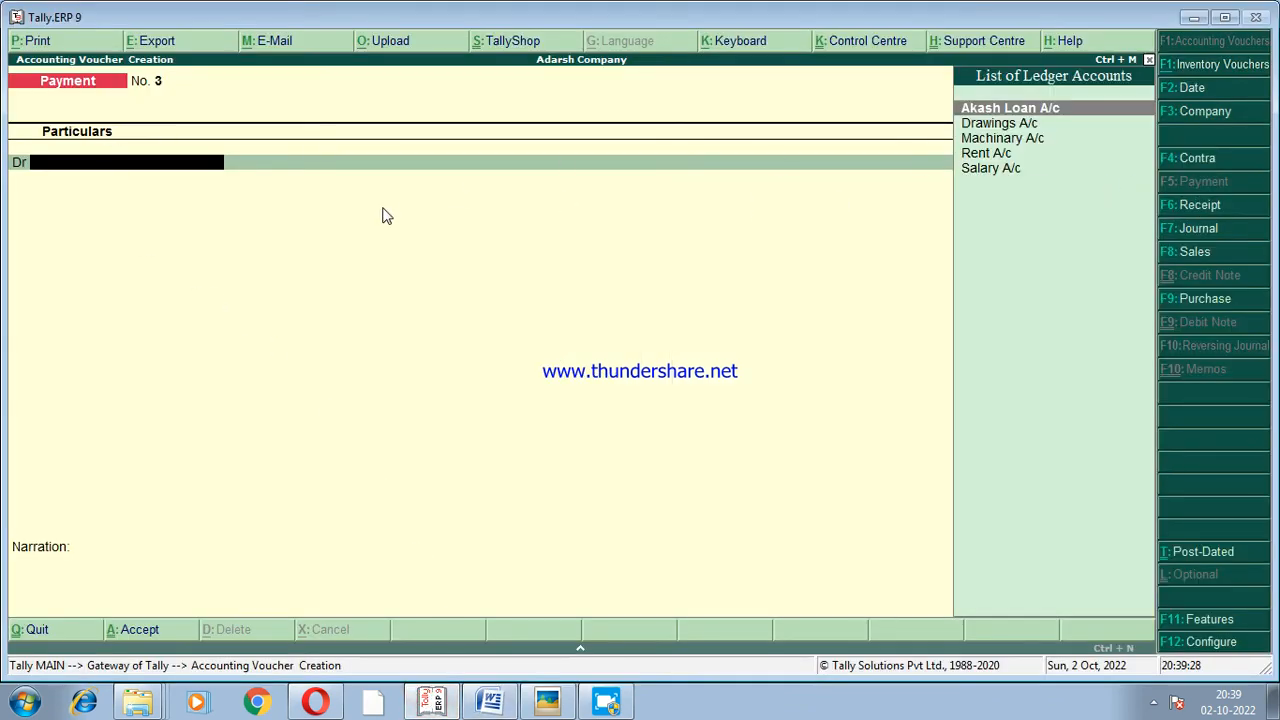
pyautogui.write('Drawings a')
pyautogui.press('Return')
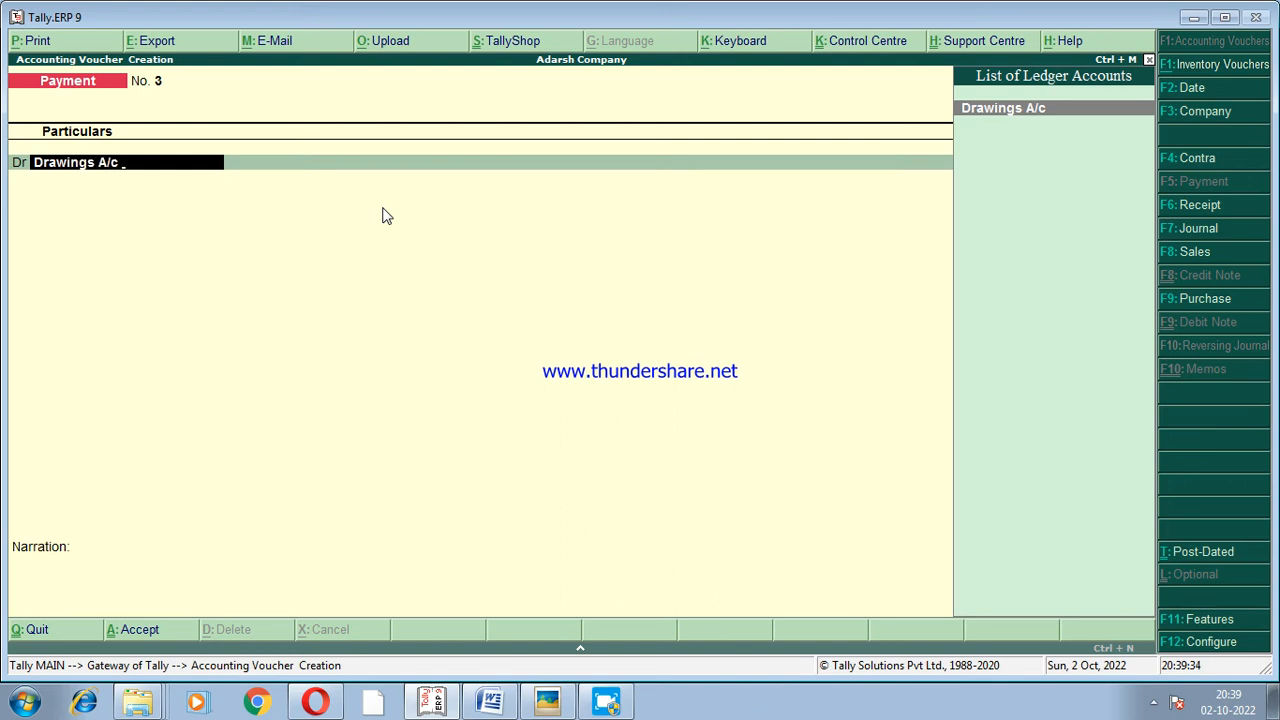
pyautogui.press('Return')
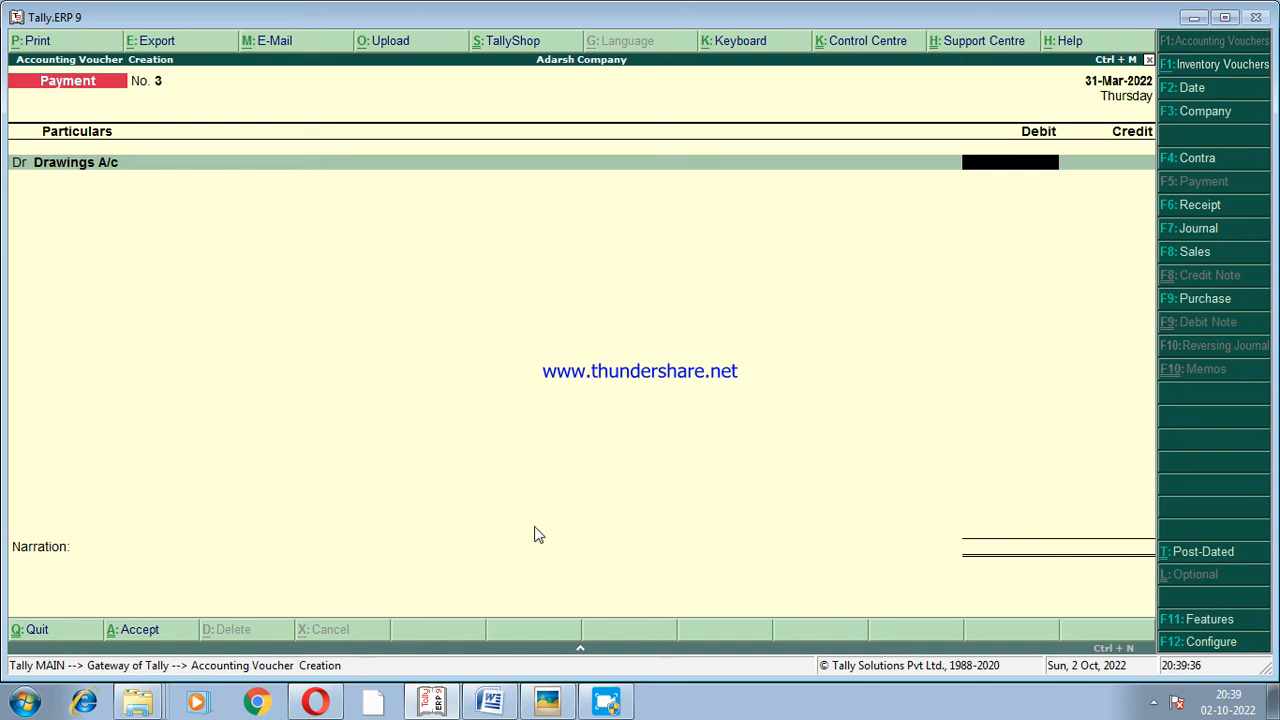
pyautogui.click(503, 700)
pyautogui.click(503, 700)
pyautogui.write('5000')
pyautogui.press('Return')
# Credit Cash with 5000 in the drawings payment voucher and proceed to its narration.
pyautogui.press('Return')
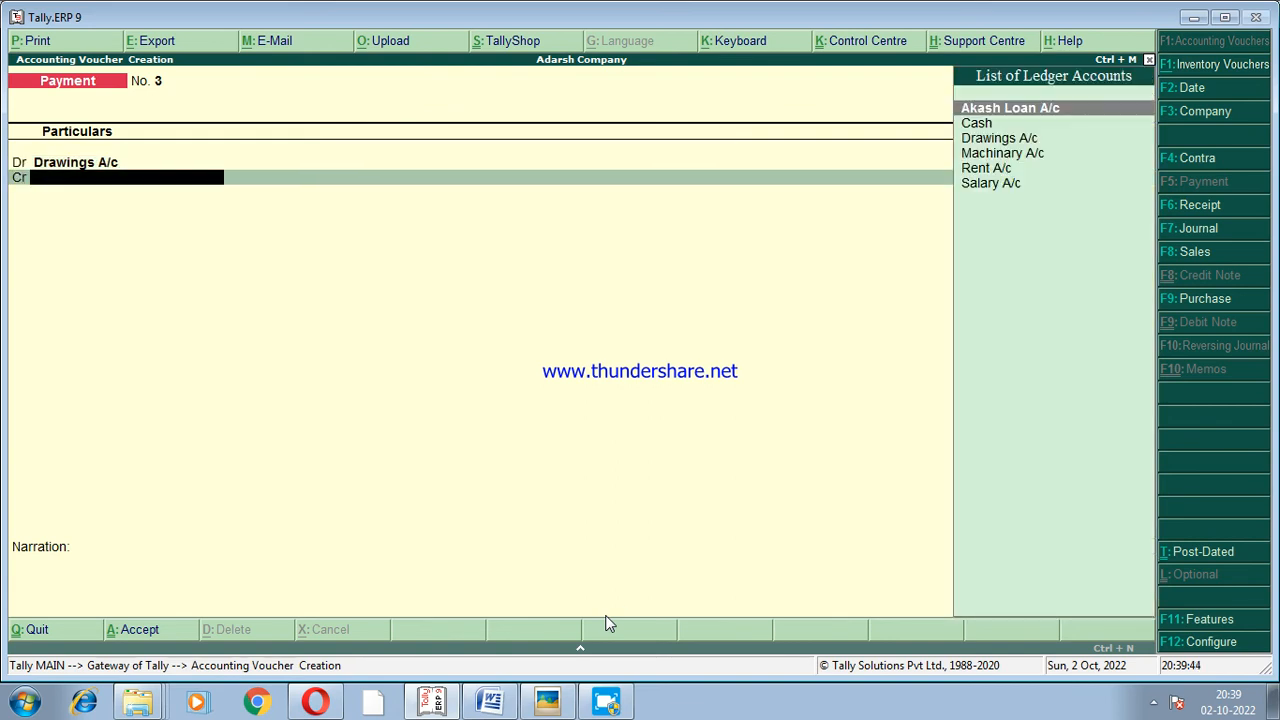
pyautogui.write('ca')
pyautogui.press('Return')
pyautogui.press('Return')
pyautogui.press('Return')
# Enter the narration "being cash withdrawn by properitor for personal use" in the drawings payment voucher.
pyautogui.write('being')
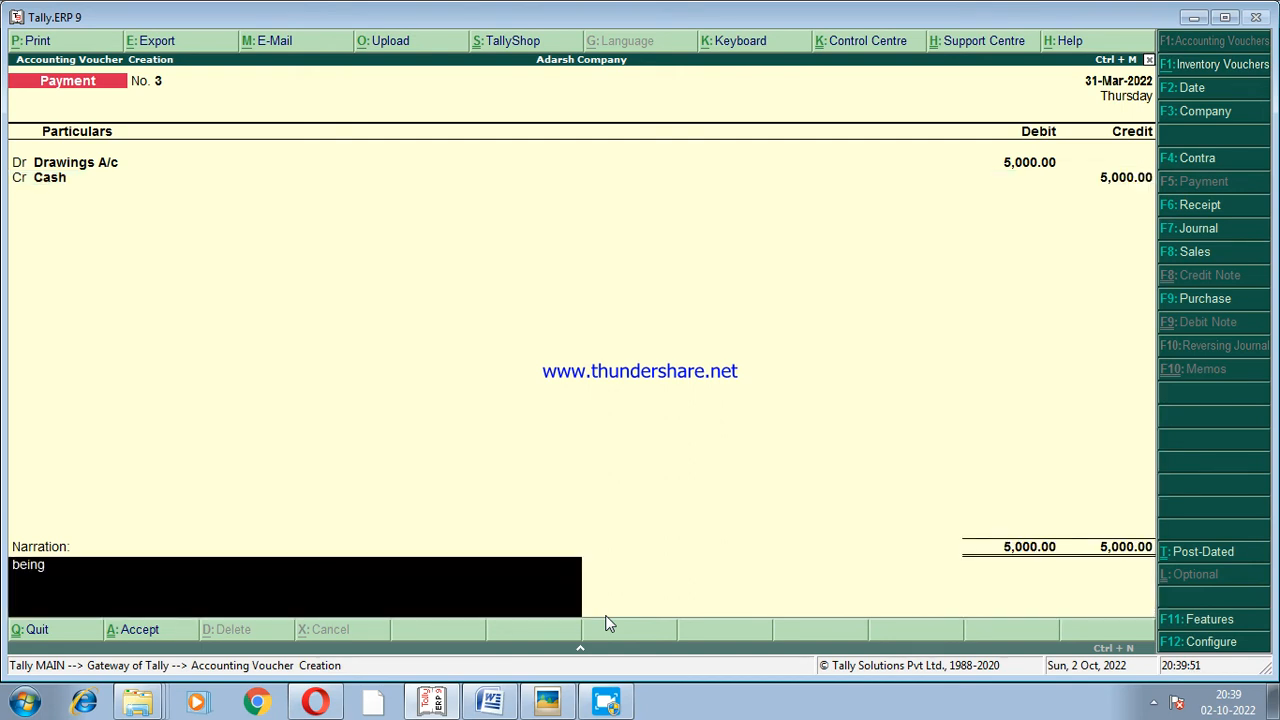
pyautogui.write(' cash withdrawn b')
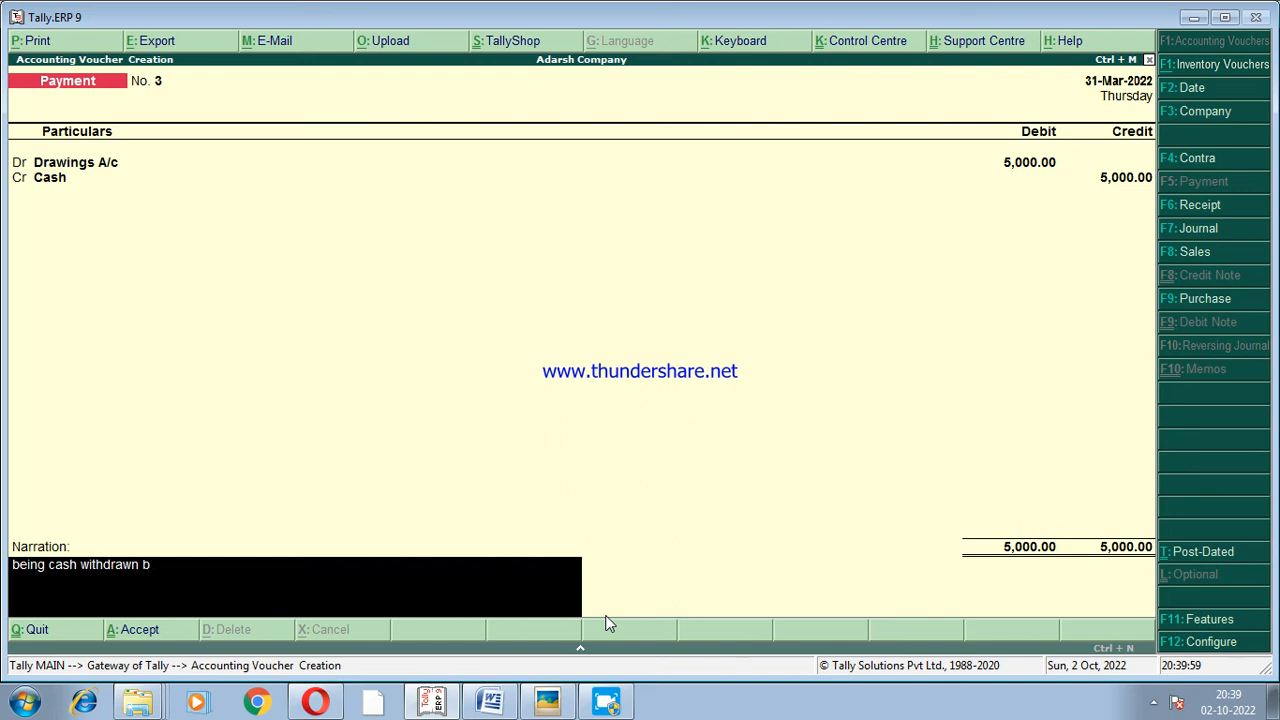
pyautogui.write('y properitor for per')
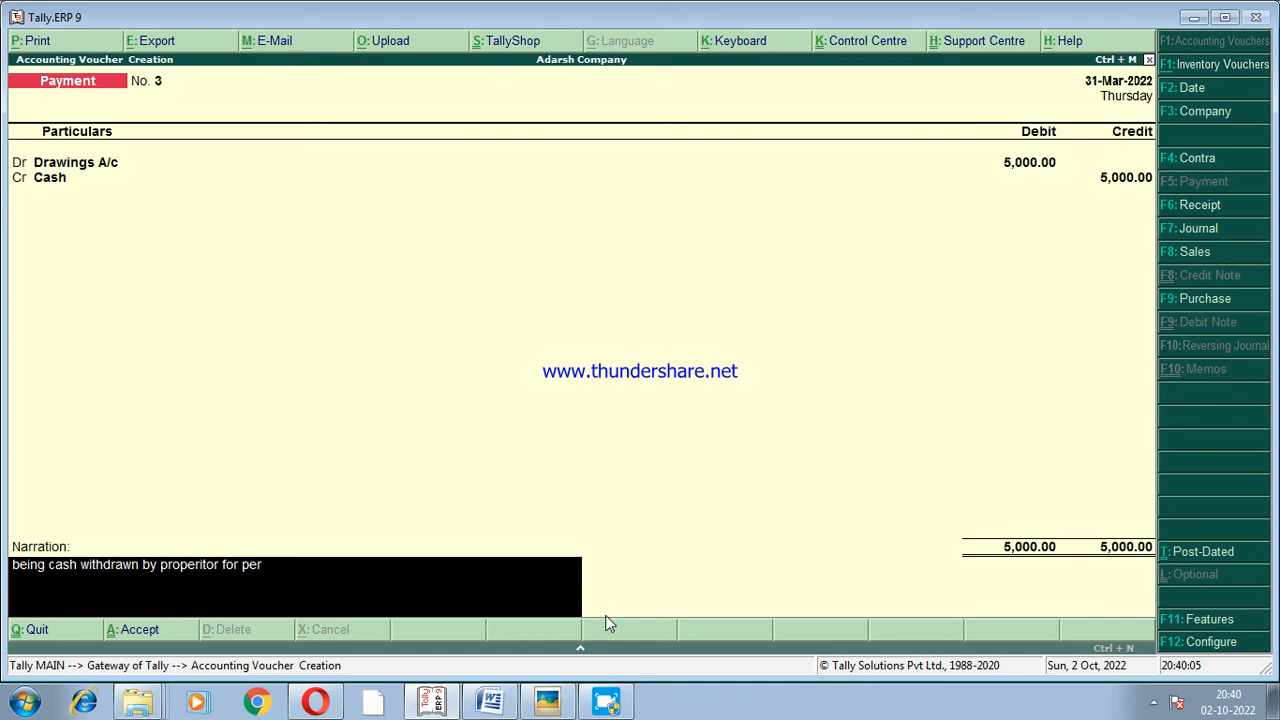
pyautogui.write('sonal use')
pyautogui.press('Return')
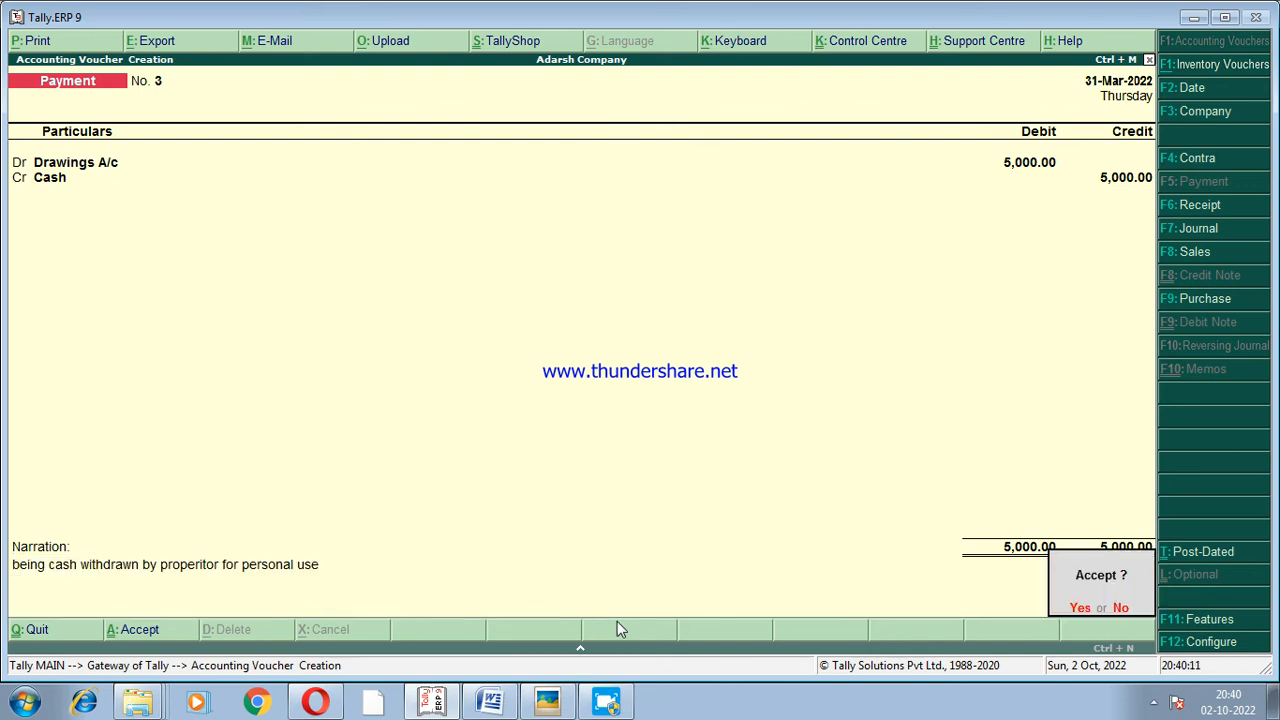
# Accept the drawings payment voucher and check the salary entry in the Word document before returning to Tally.ERP 9.
pyautogui.click(1078, 608)
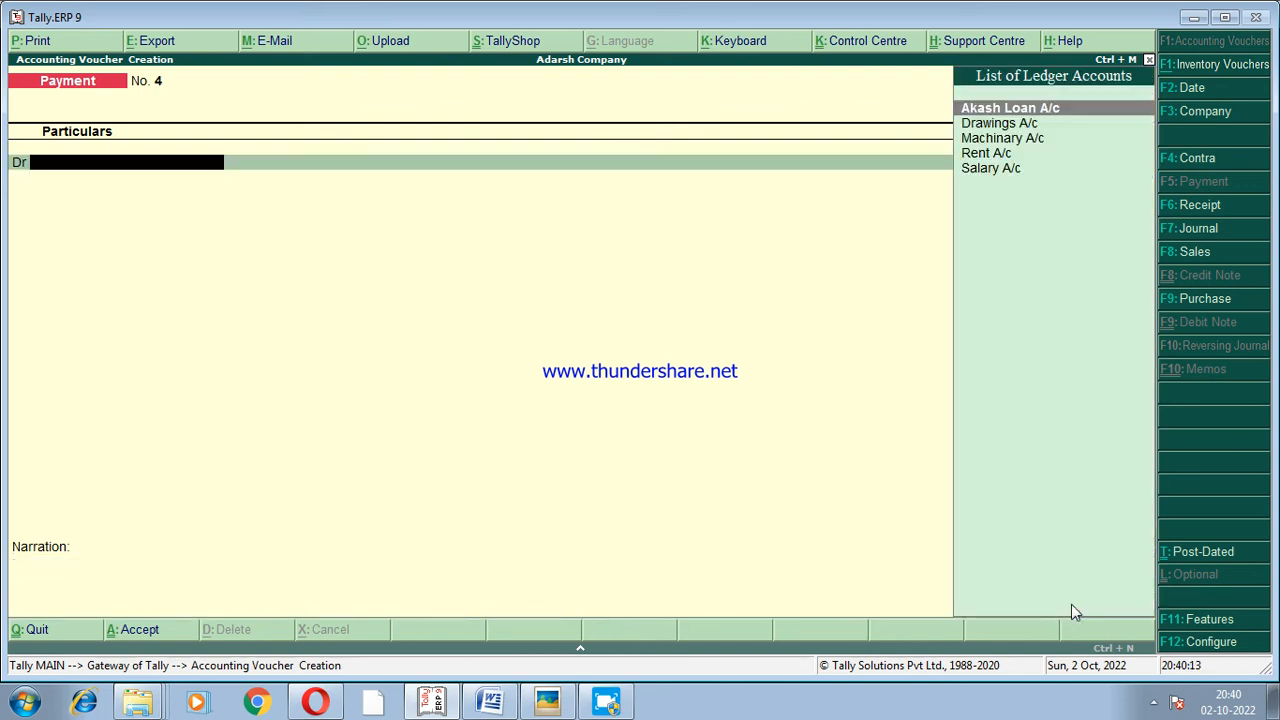
pyautogui.click(488, 703)
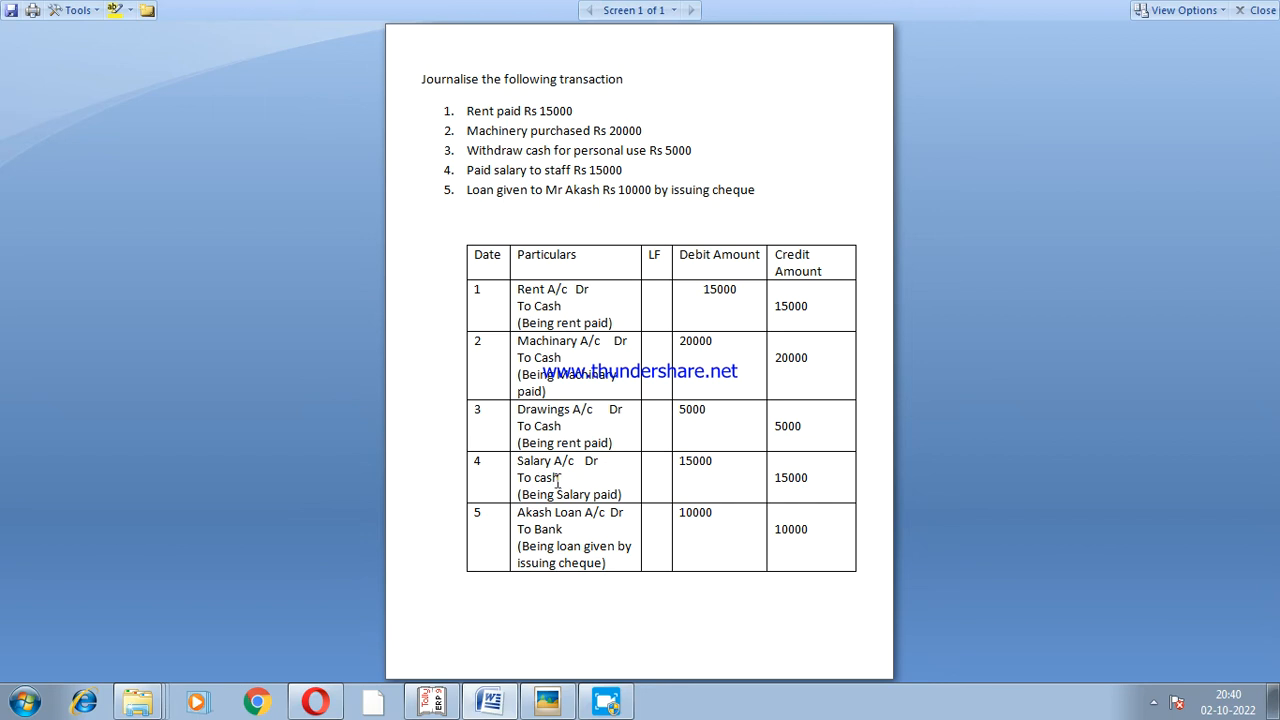
pyautogui.click(438, 704)
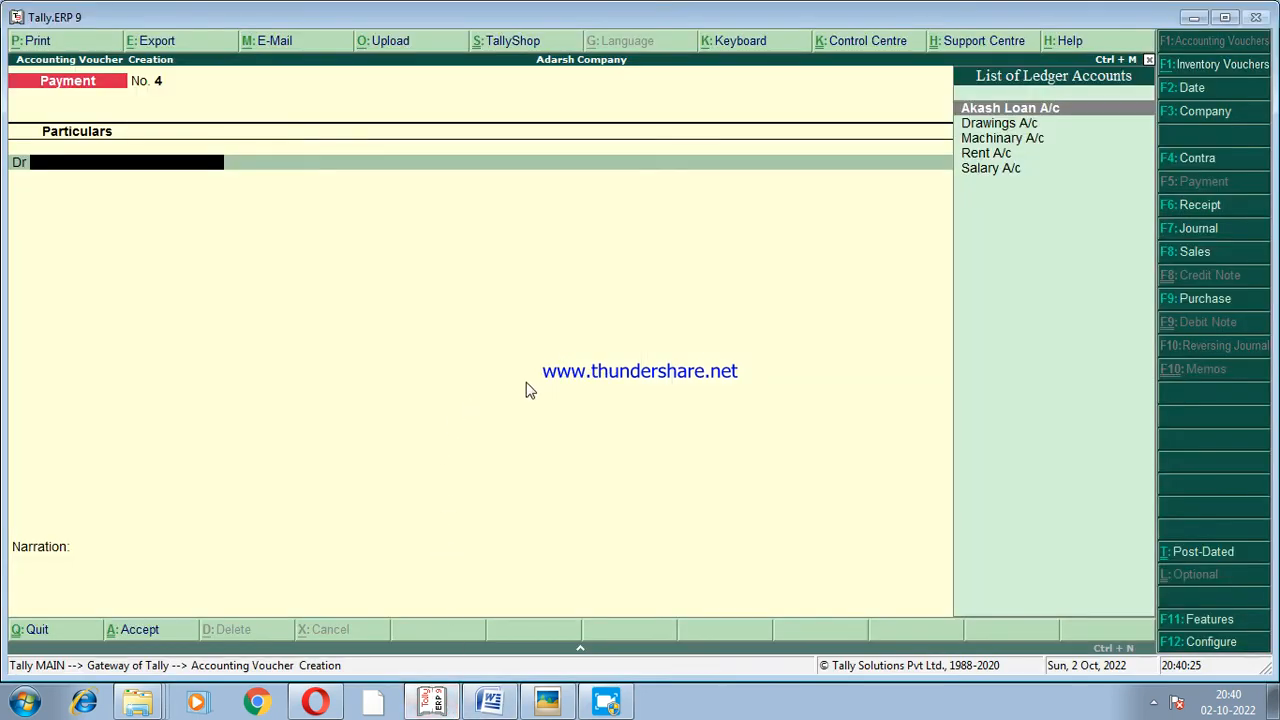
# Debit Salary A/c with 15000 in the new Payment voucher, checking the amount in the Word document.
pyautogui.write('Sa')
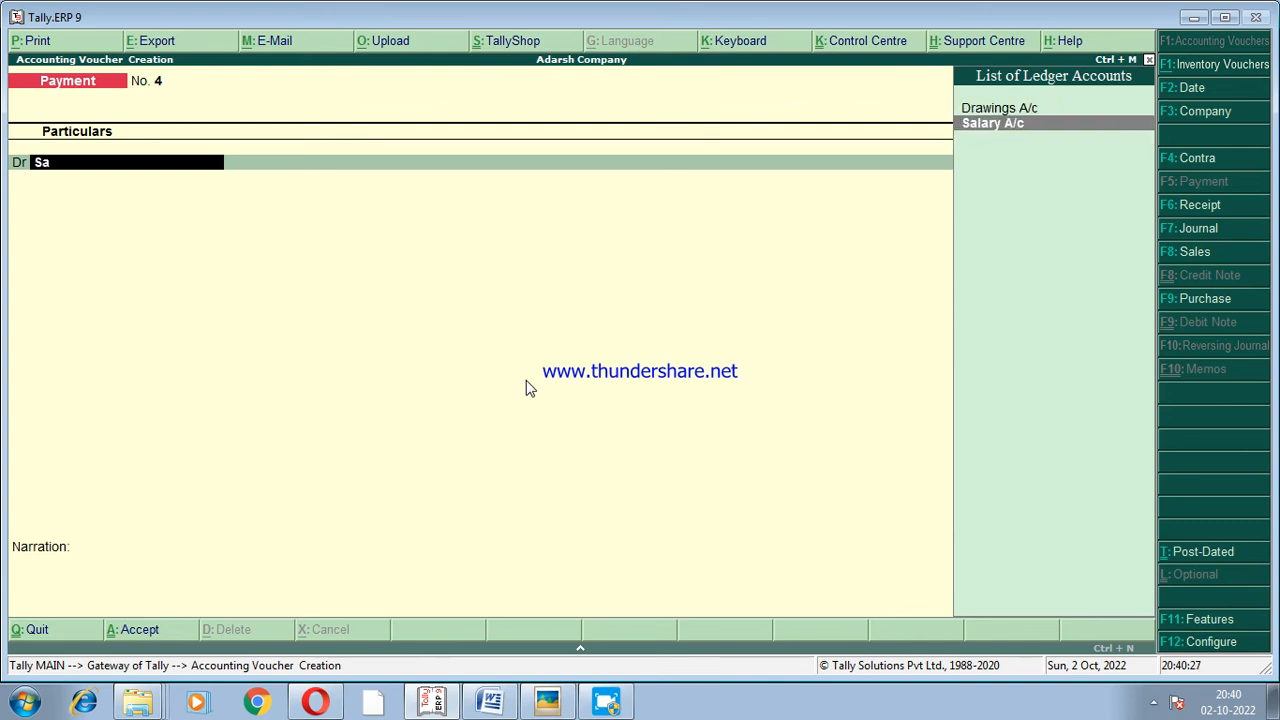
pyautogui.write('lary')
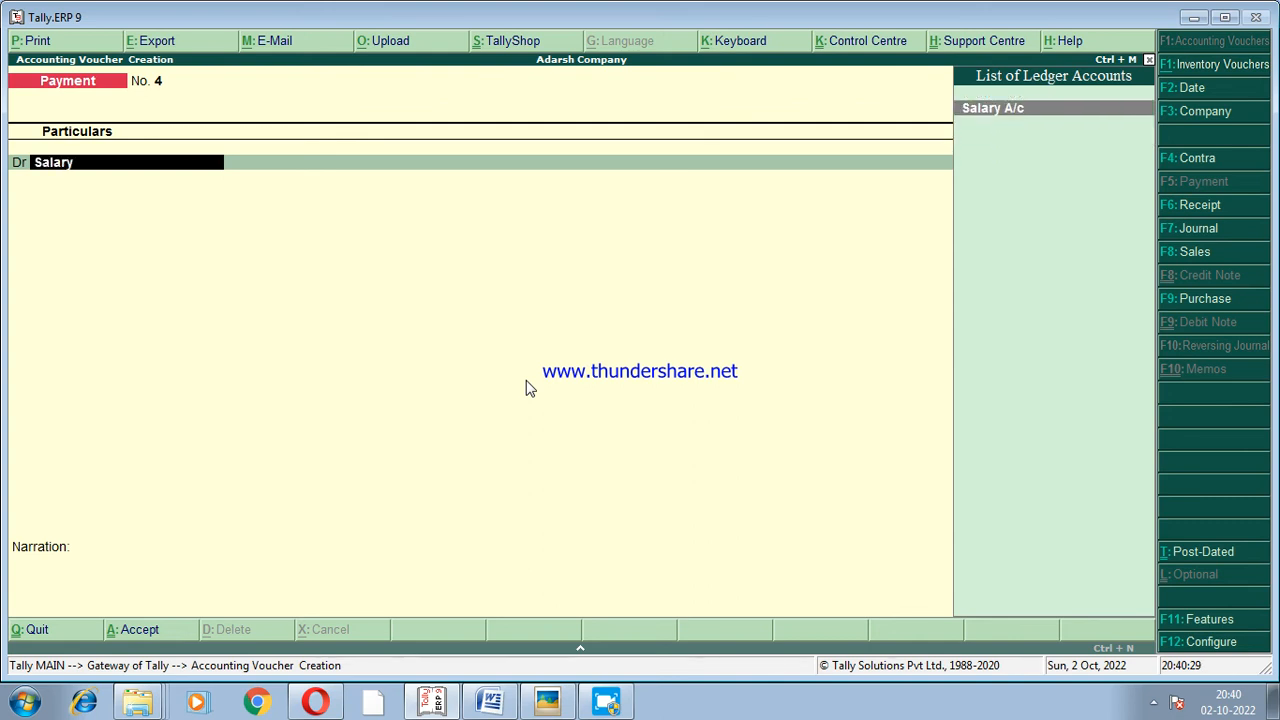
pyautogui.press('Return')
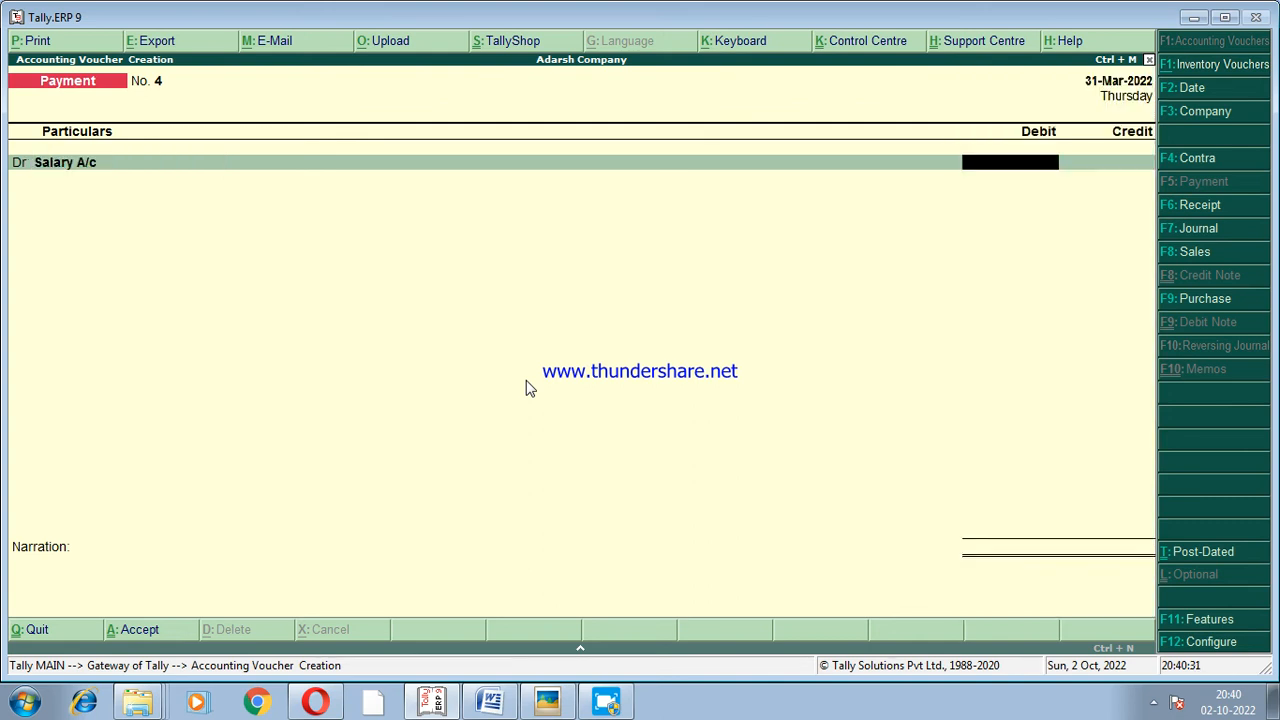
pyautogui.click(498, 704)
pyautogui.click(503, 706)
pyautogui.write('15000')
pyautogui.press('Return')
pyautogui.press('Return')
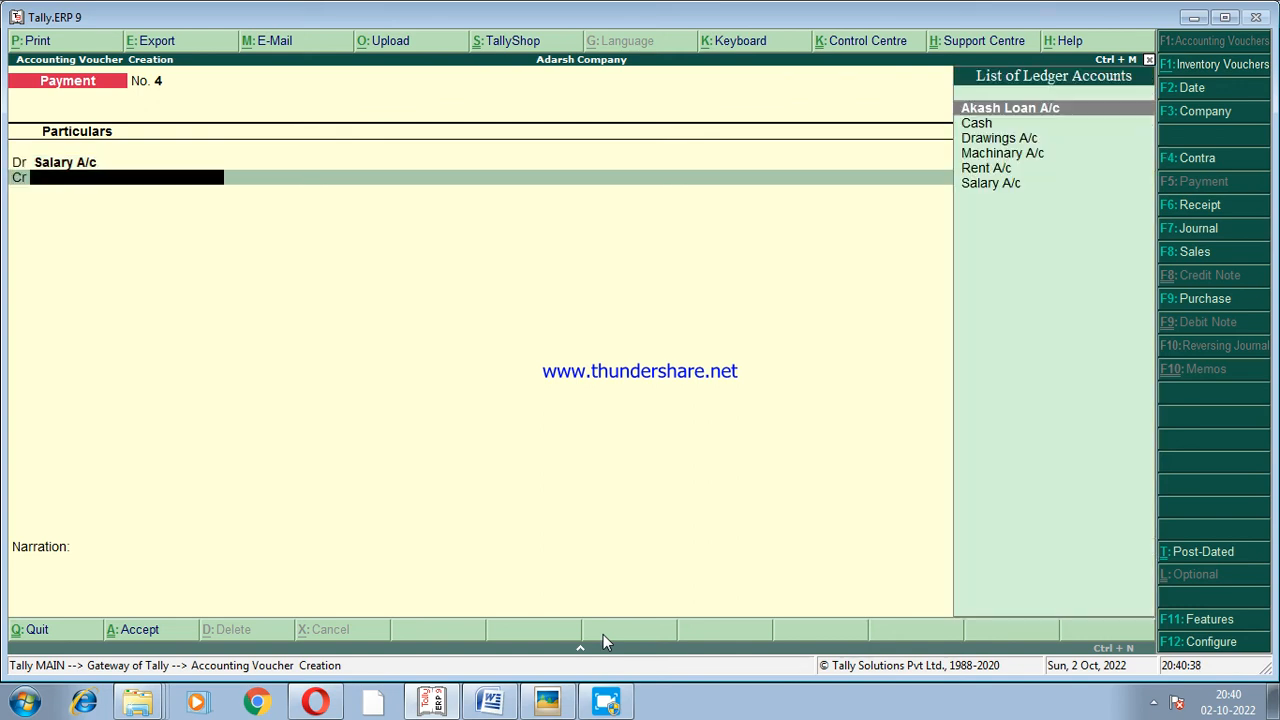
# Credit Cash with 15000 in the salary payment voucher and proceed to its narration.
pyautogui.write('Cas')
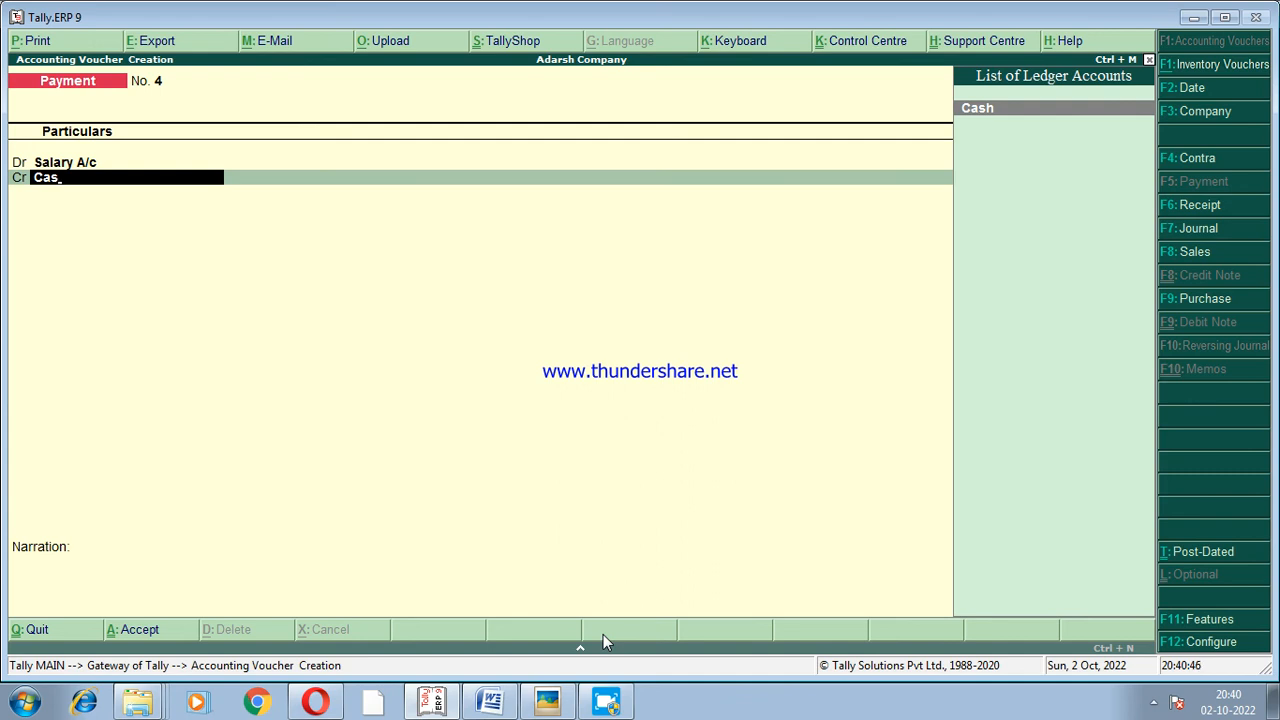
pyautogui.press('Return')
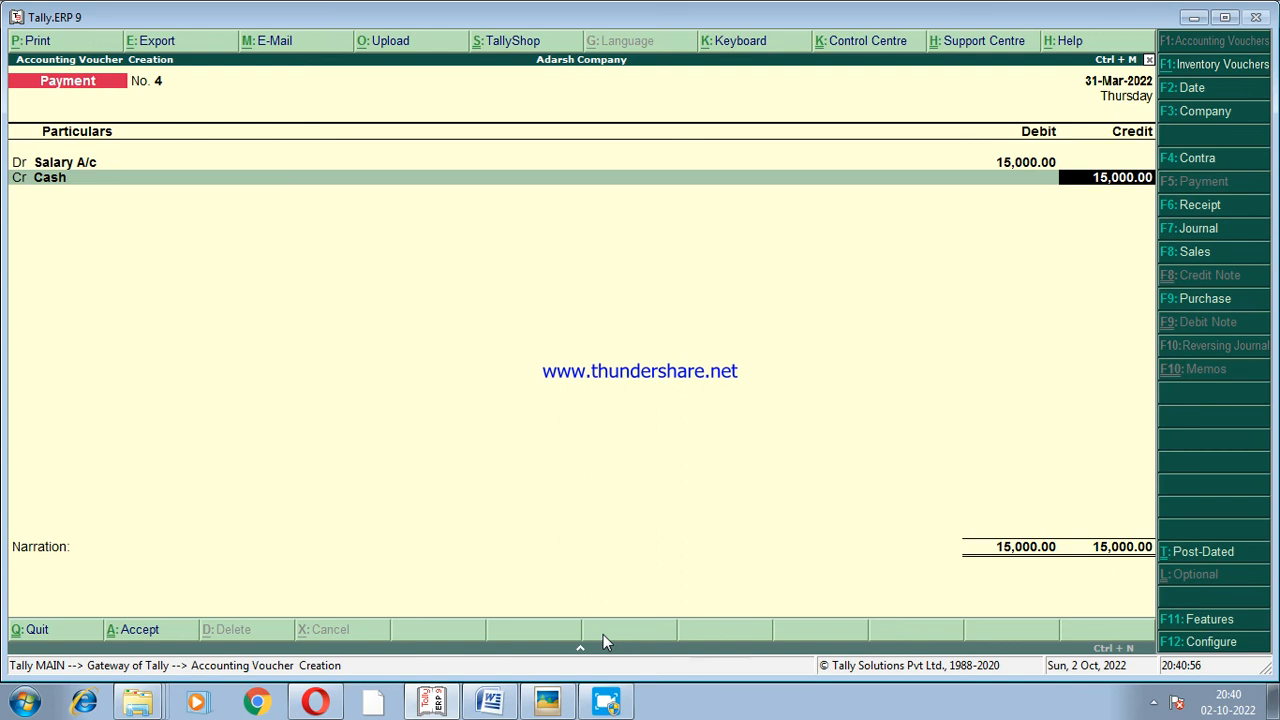
pyautogui.press('Return')
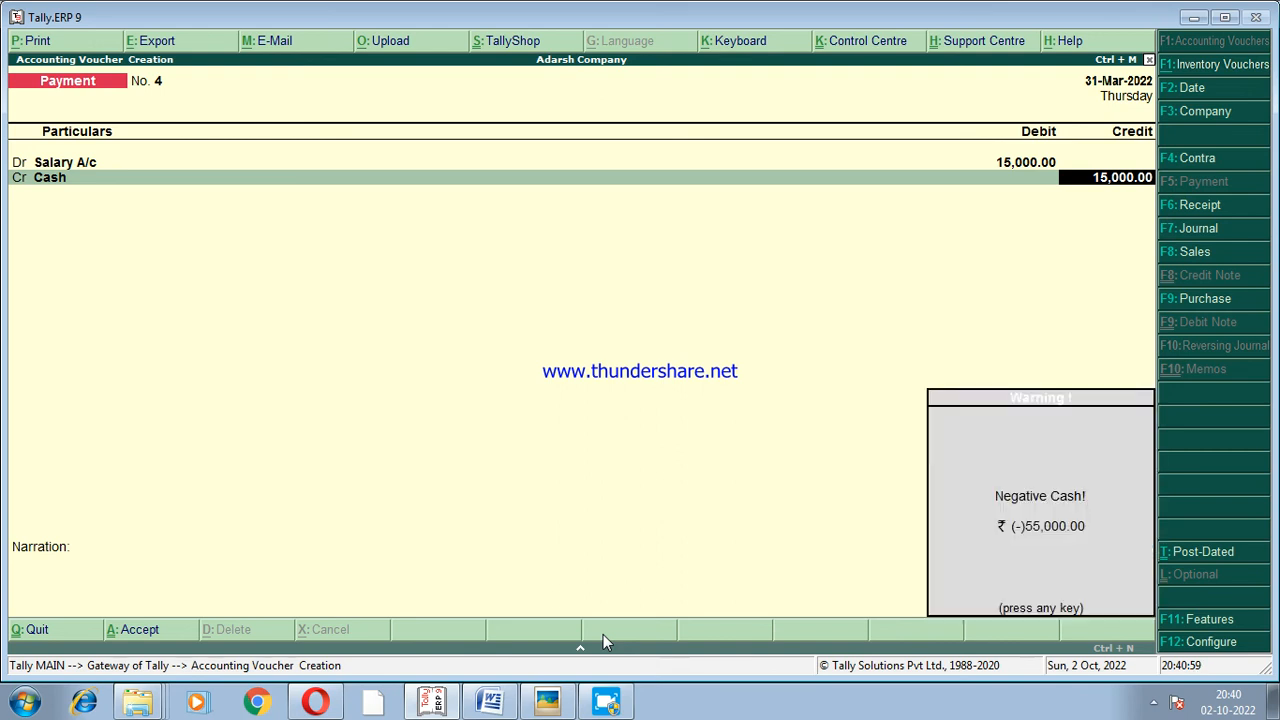
pyautogui.press('Return')
# Add the narration "being salary paid" to the salary payment voucher and accept it.
pyautogui.write('being salary paid')
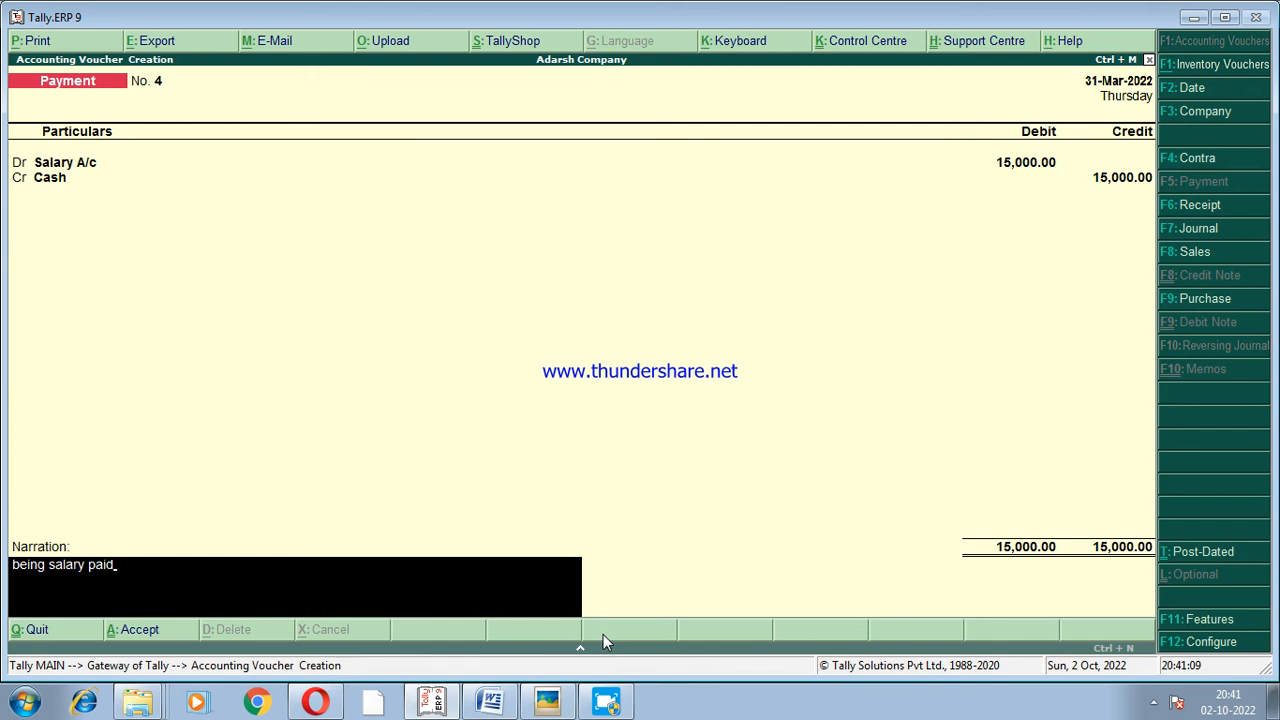
pyautogui.press('Return')
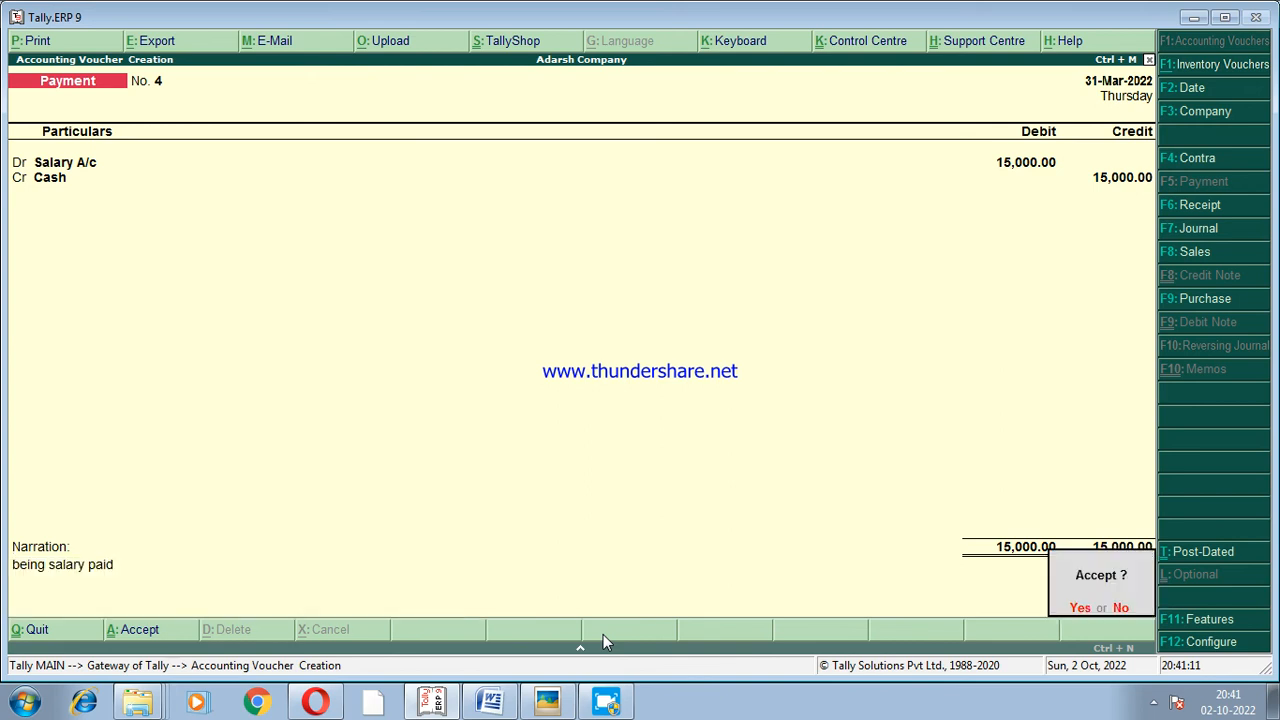
pyautogui.click(1077, 607)
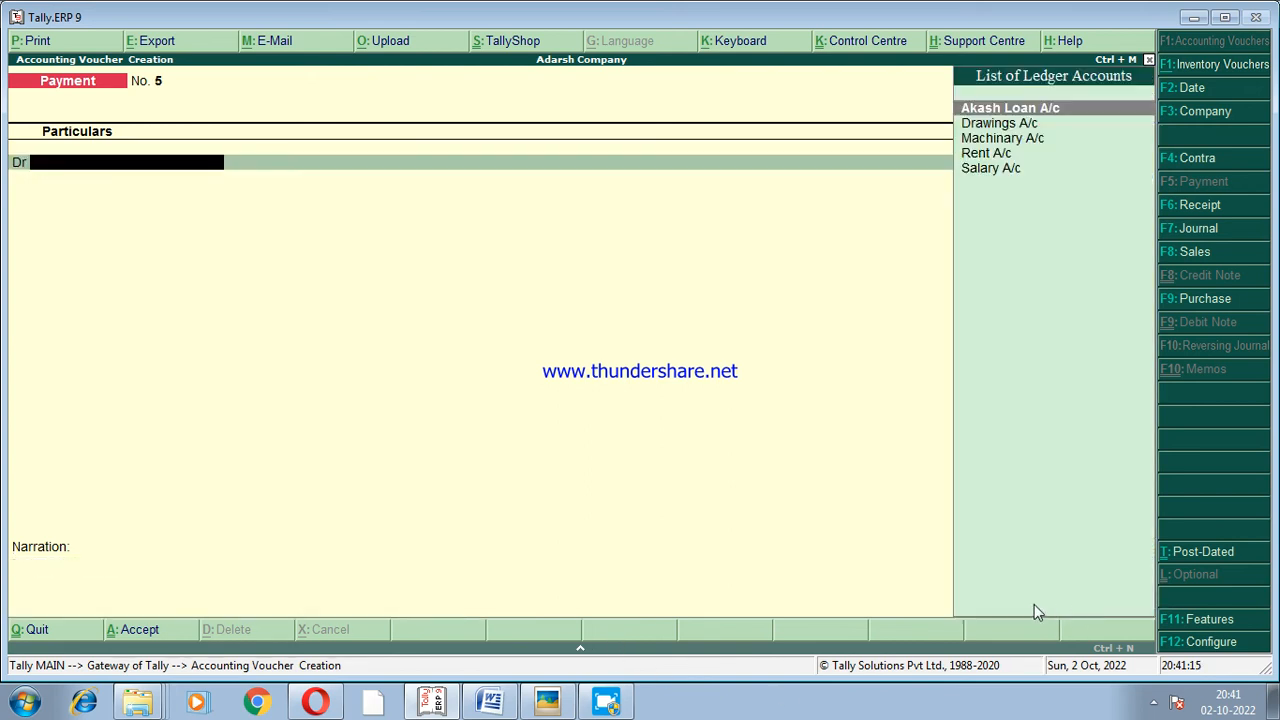
# Check the loan transaction in the Word document, and in Tally.ERP 9 debit the borrower's loan ledger with 10000 in the new Payment voucher.
pyautogui.click(490, 701)
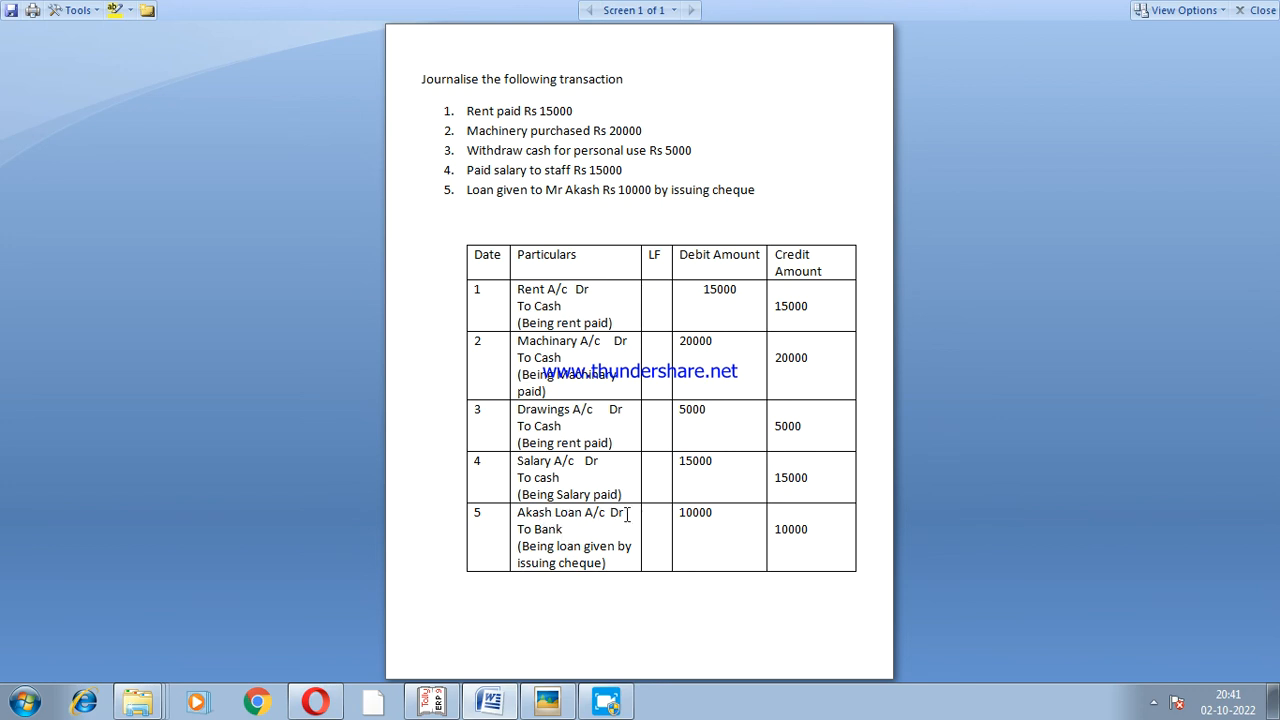
pyautogui.click(431, 700)
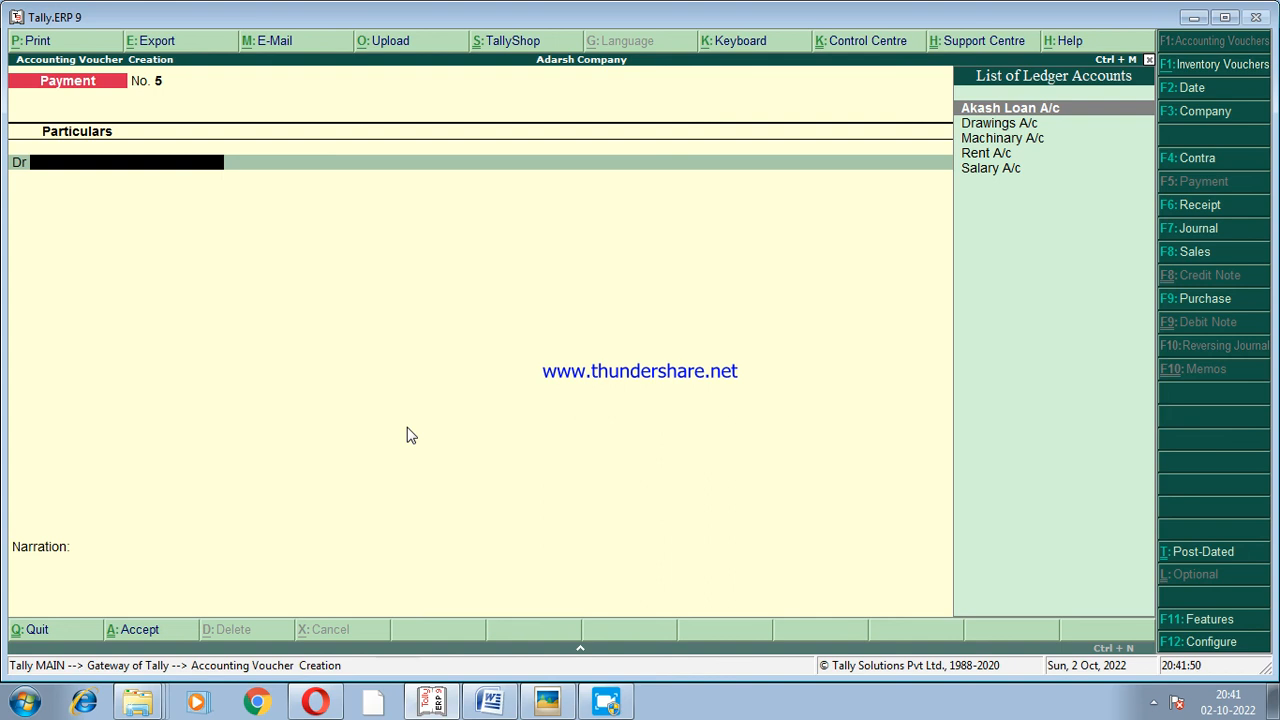
pyautogui.press('Return')
pyautogui.write('10000')
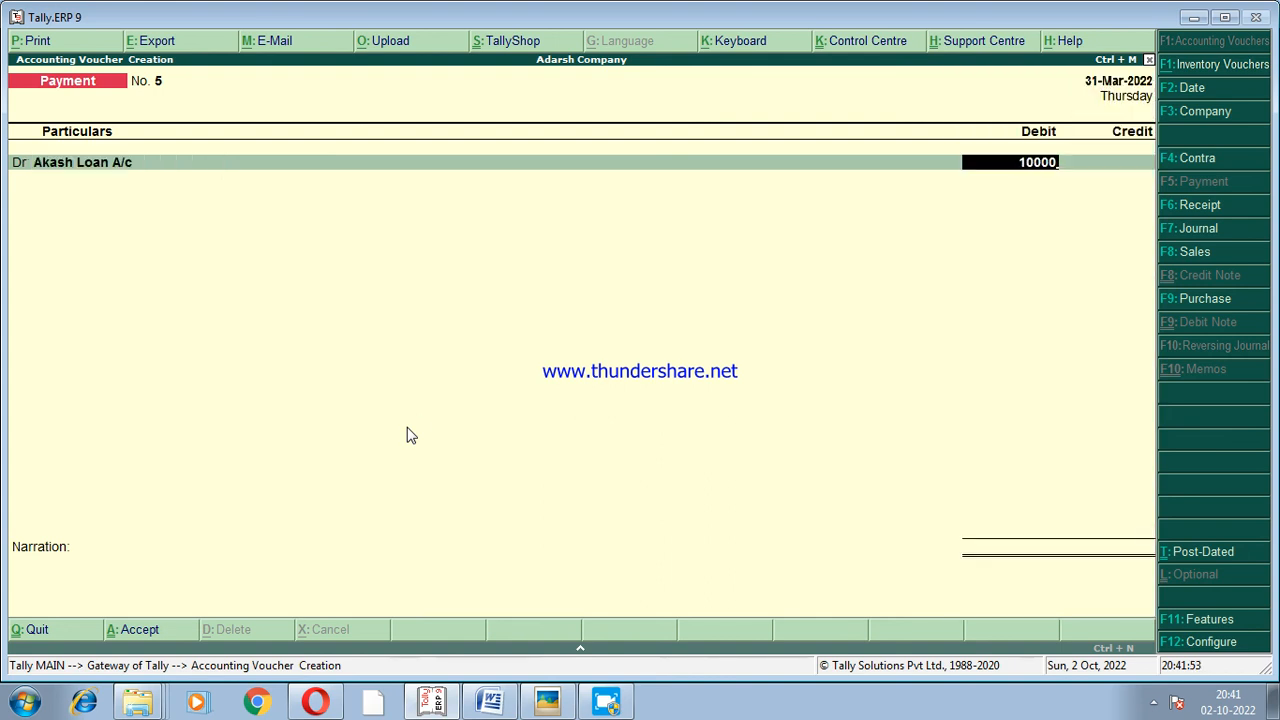
pyautogui.press('Return')
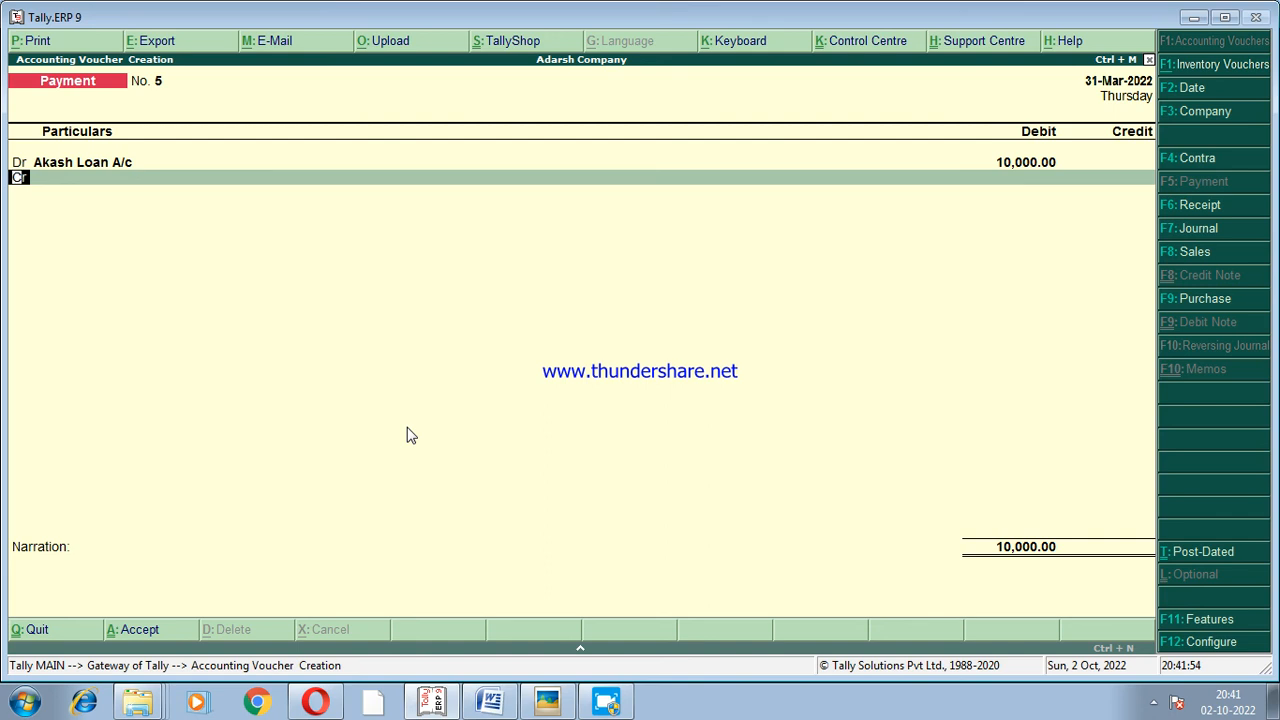
# Start a new ledger from the voucher's credit line, named Bank A/c and grouped under Bank Accounts.
pyautogui.press('Return')
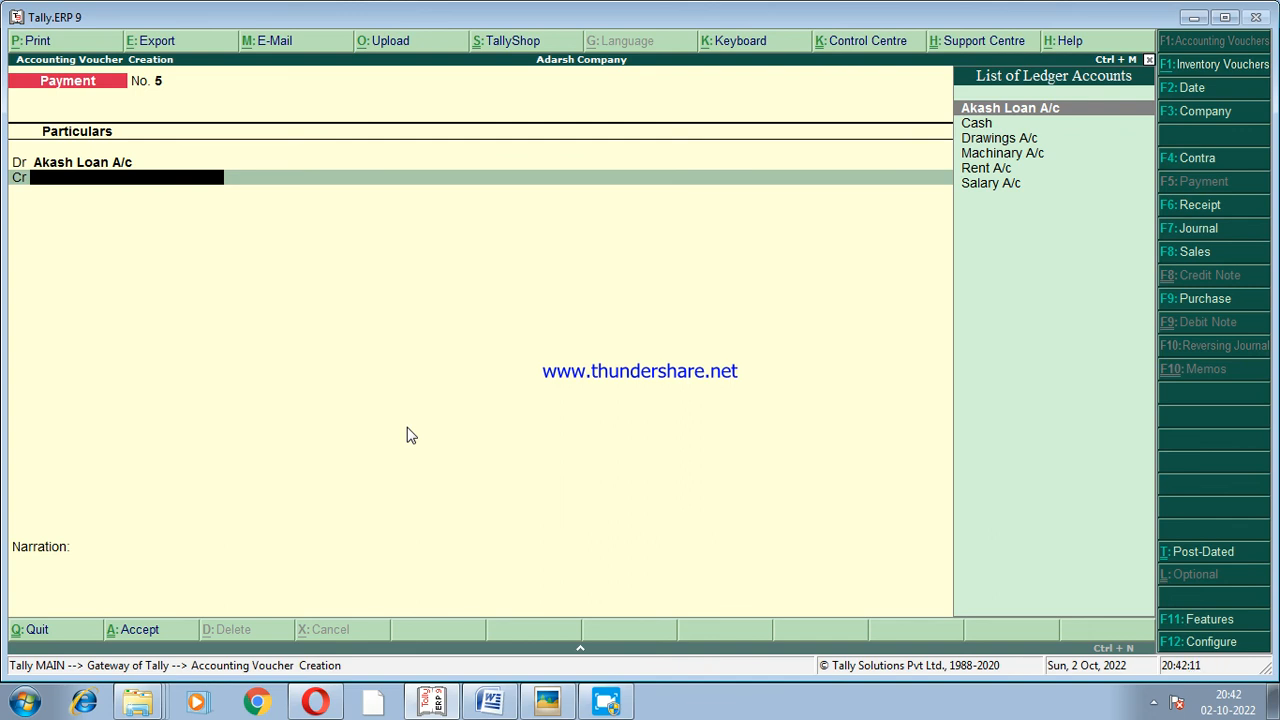
pyautogui.hotkey('alt', 'c')
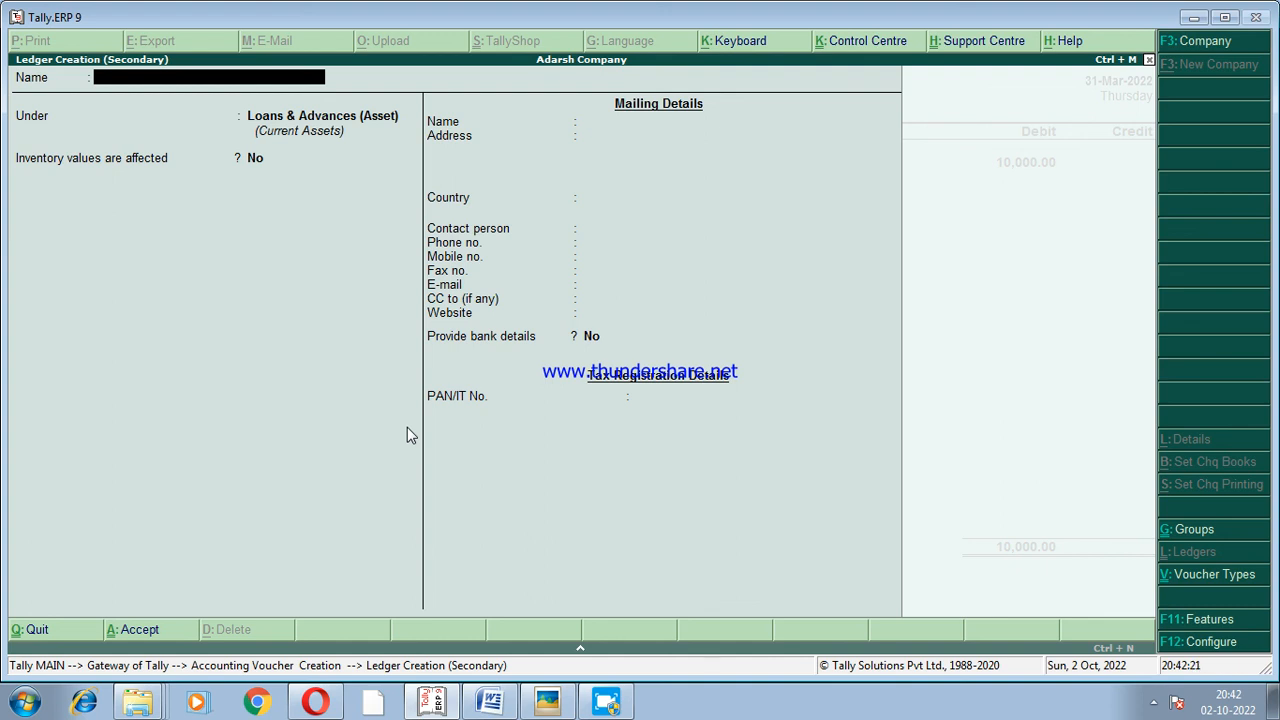
pyautogui.write('Bank a/c')
pyautogui.press('Return')
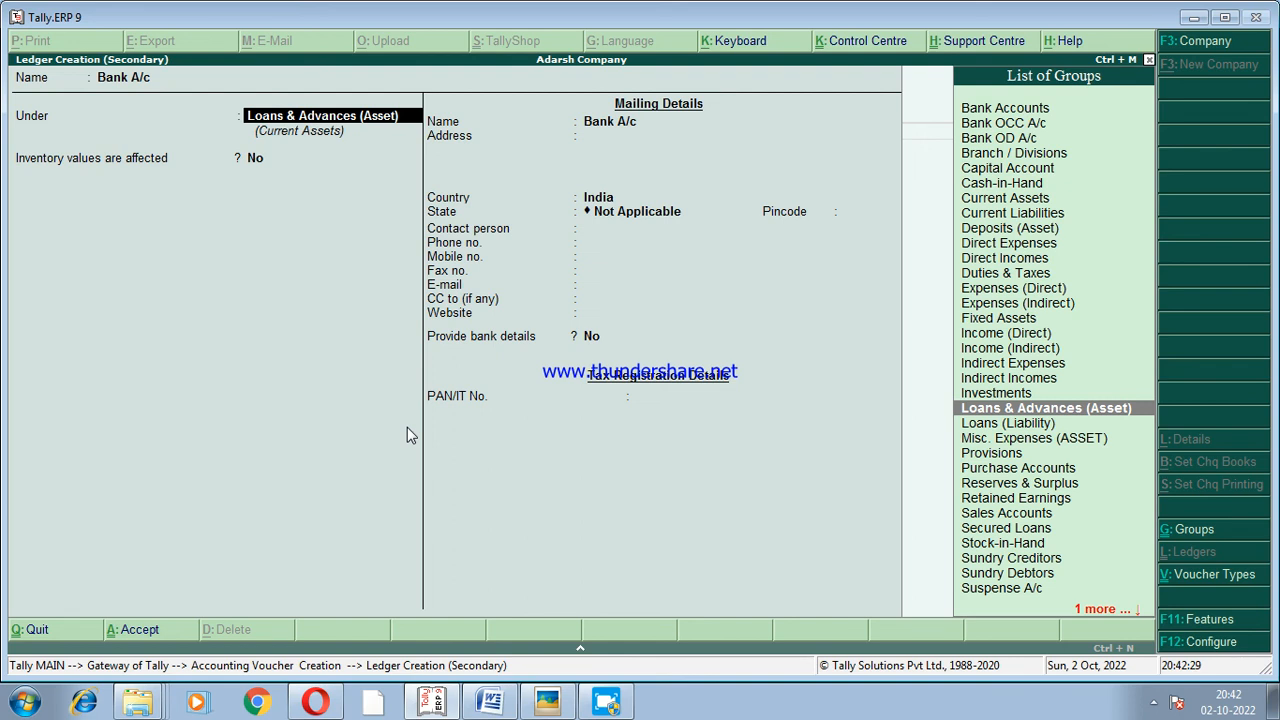
pyautogui.write('B')
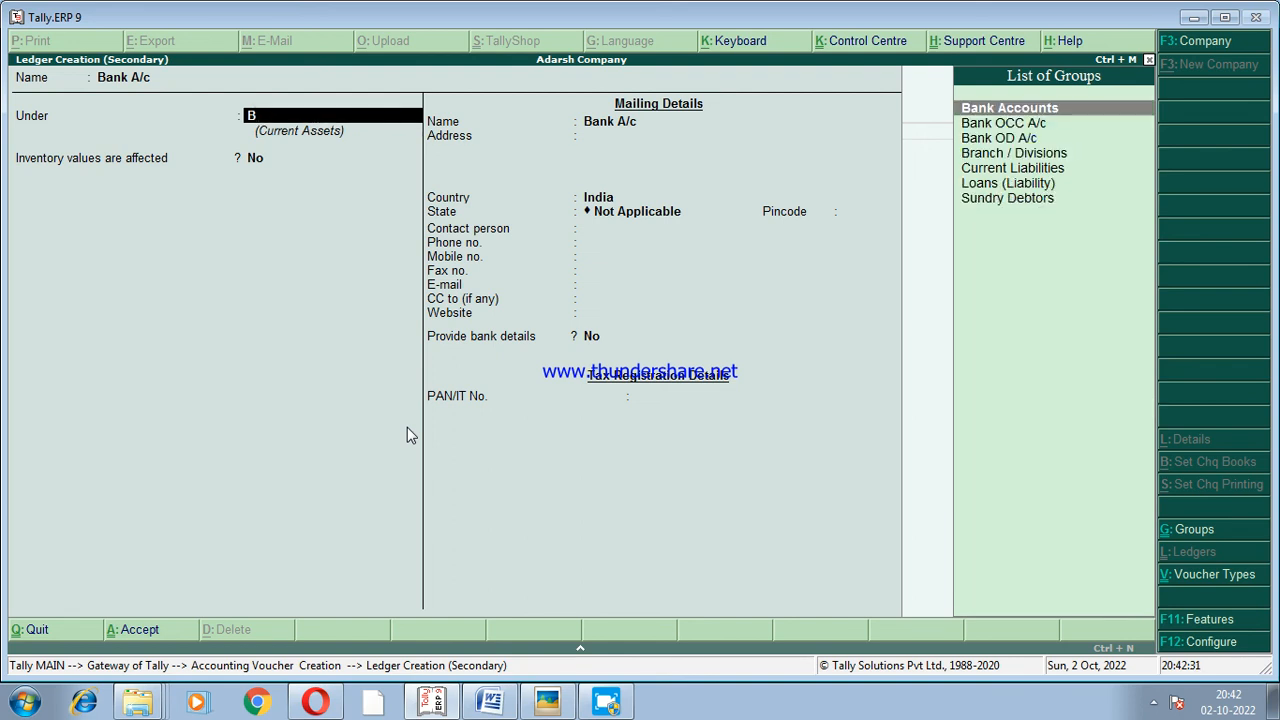
pyautogui.press('Return')
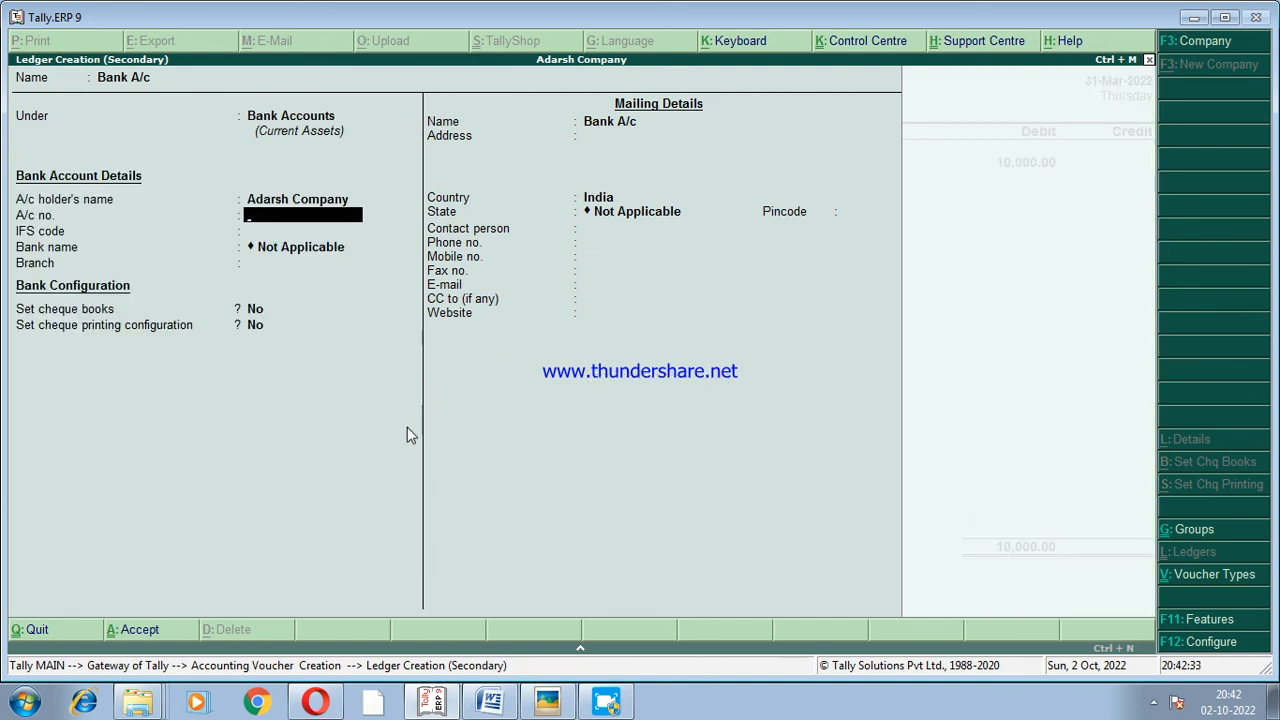
# Keep the default bank account, cheque and mailing details for the Bank A/c ledger and save it.
pyautogui.press('Return')
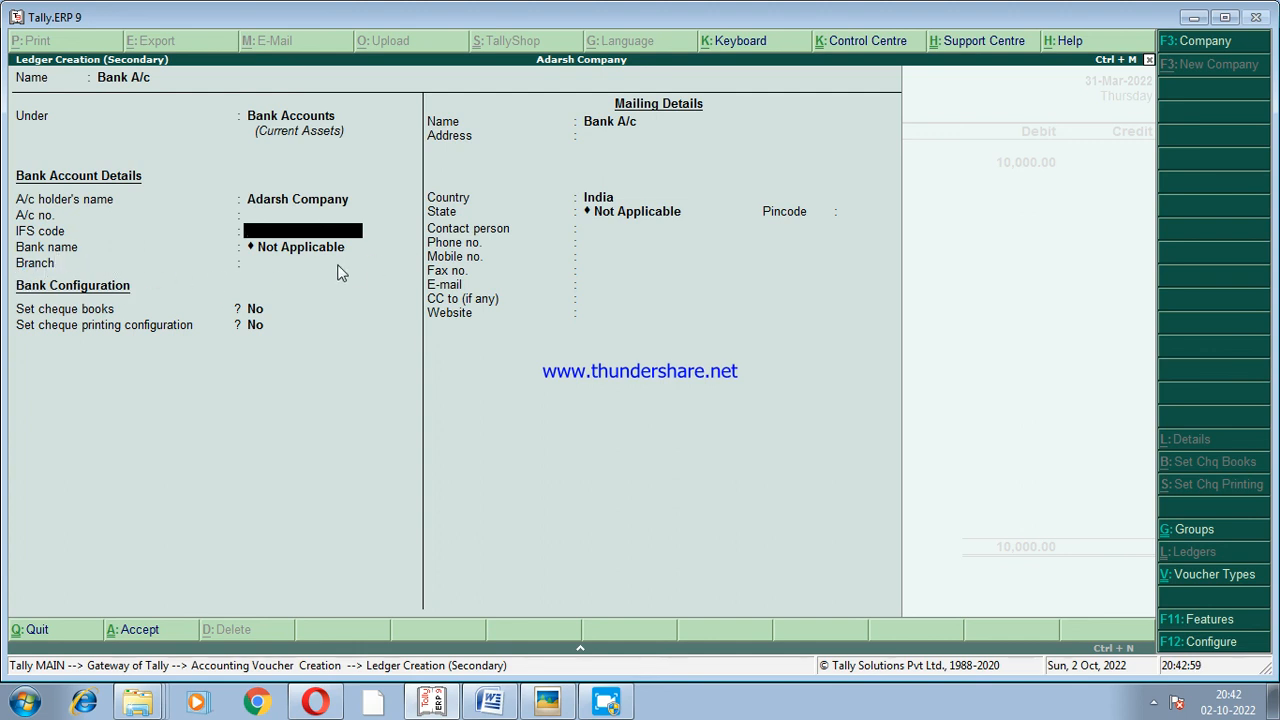
pyautogui.press('Return')
pyautogui.press('Return')
pyautogui.press('Return')
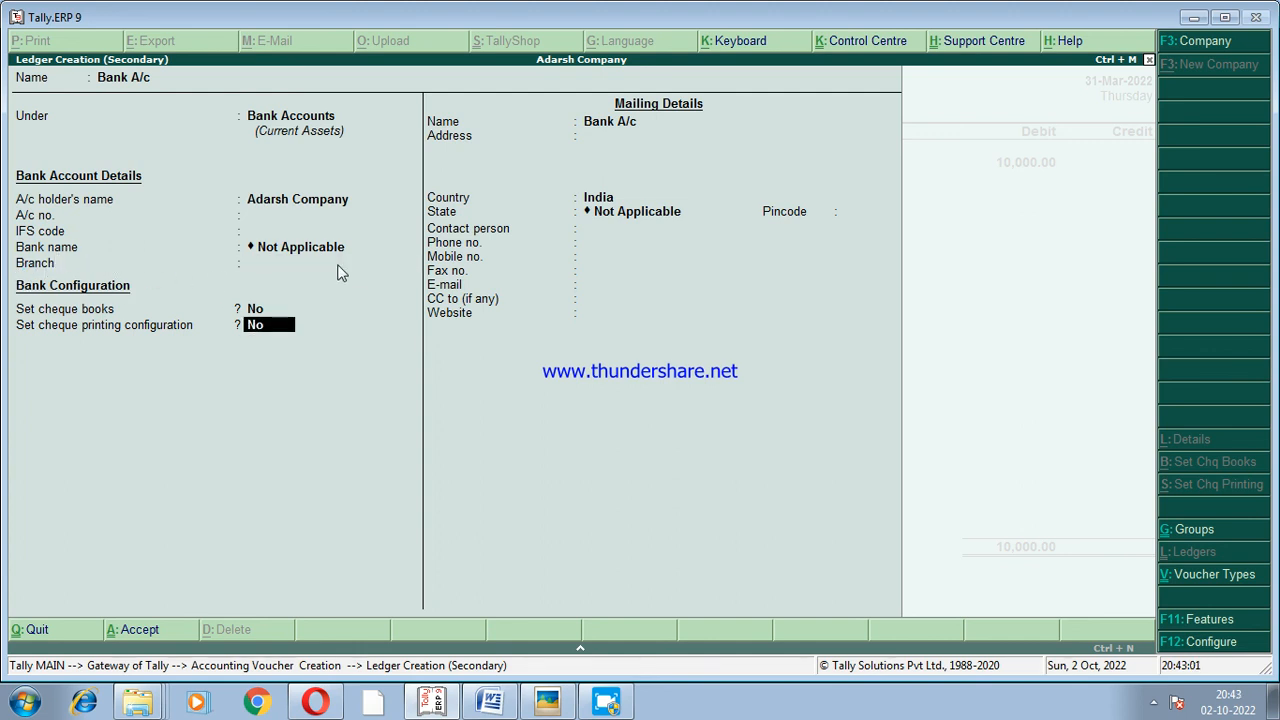
pyautogui.press('Return')
pyautogui.press('Return')
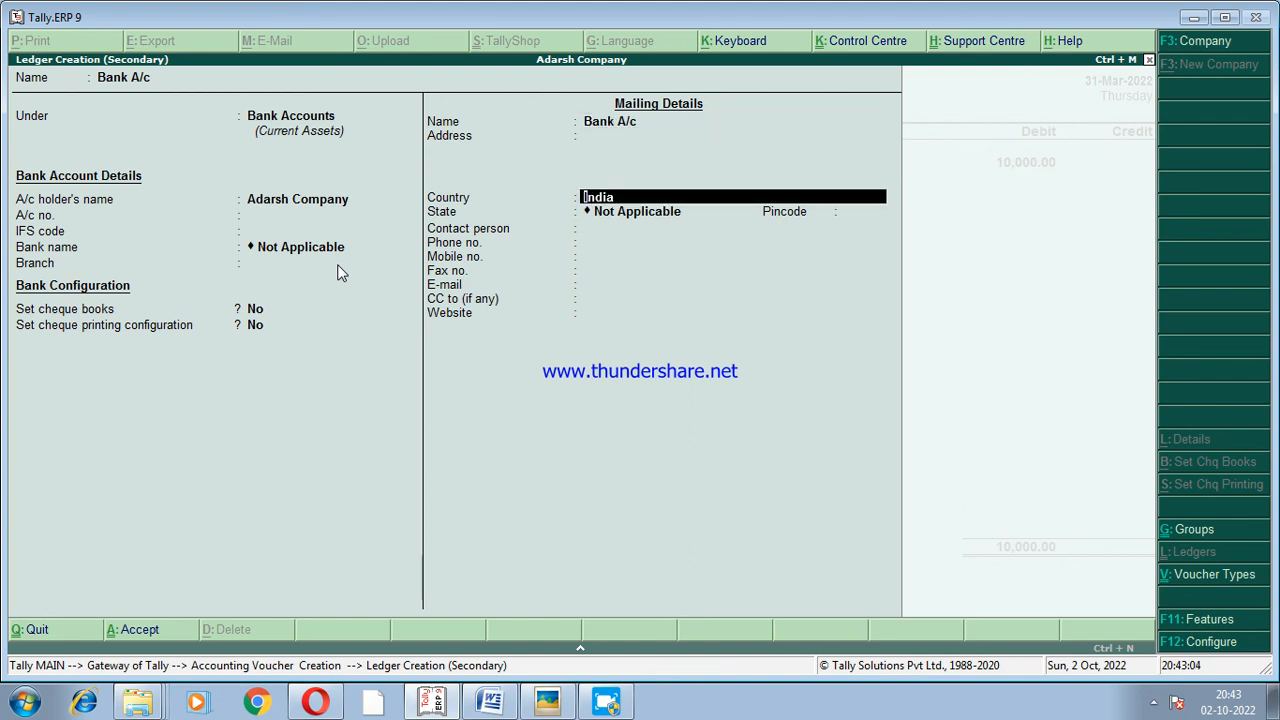
pyautogui.press('Return')
pyautogui.press('Return')
pyautogui.press('Return')
pyautogui.press('Return')
pyautogui.press('Return')
pyautogui.press('Return')
pyautogui.press('Return')
pyautogui.press('Return')
pyautogui.press('Return')
pyautogui.press('Return')
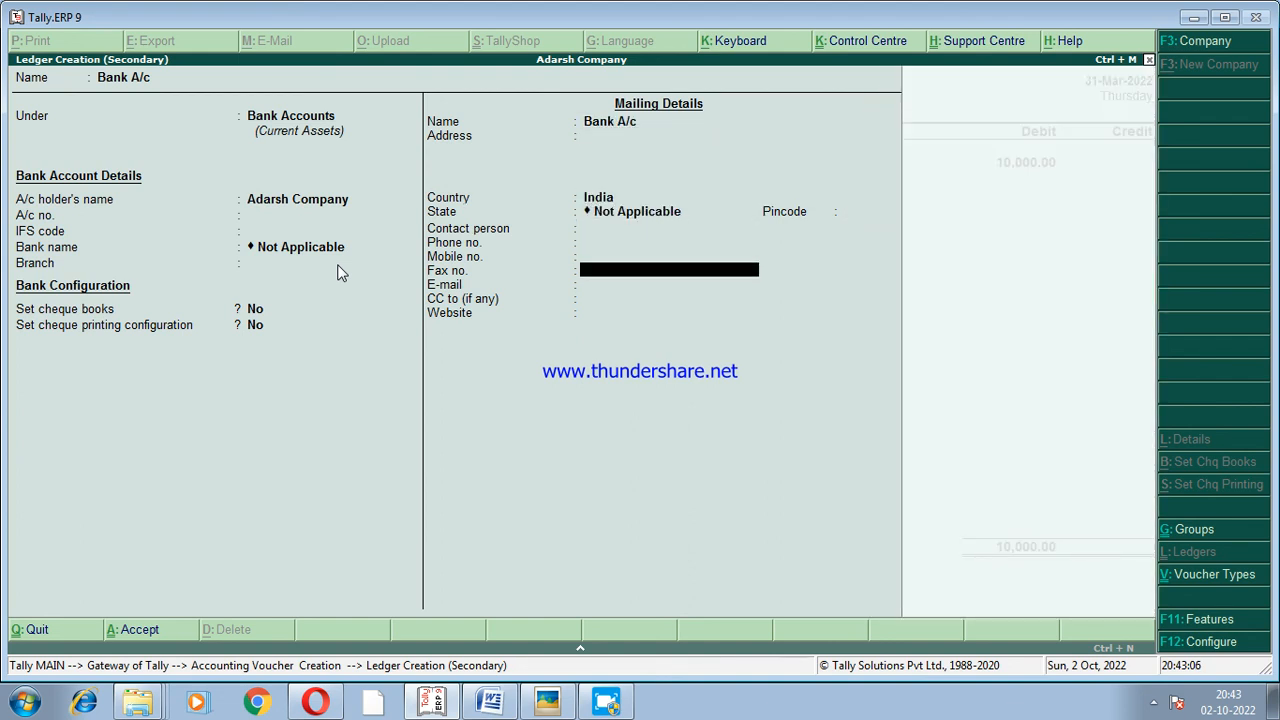
pyautogui.press('Return')
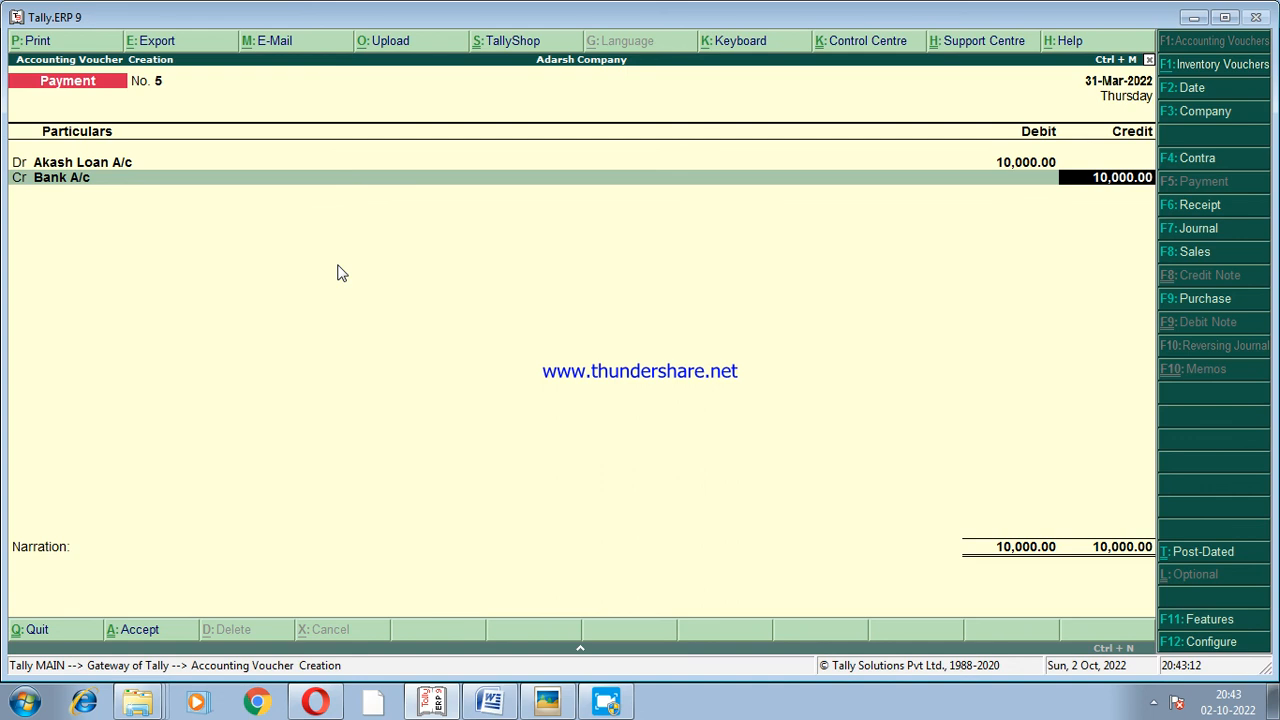
# Credit Bank A/c with 10,000.00 in the loan voucher and allocate it as a Cheque, leaving the instrument number blank.
pyautogui.press('Return')
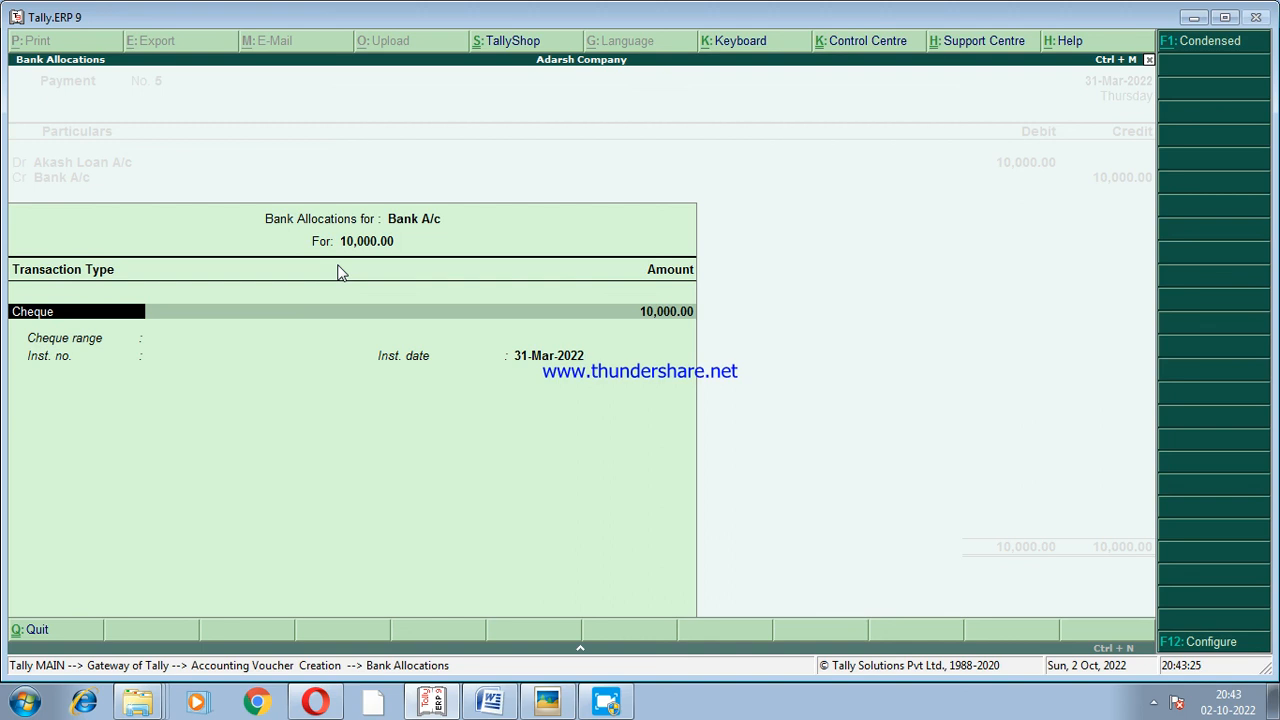
pyautogui.press('Return')
pyautogui.press('Return')
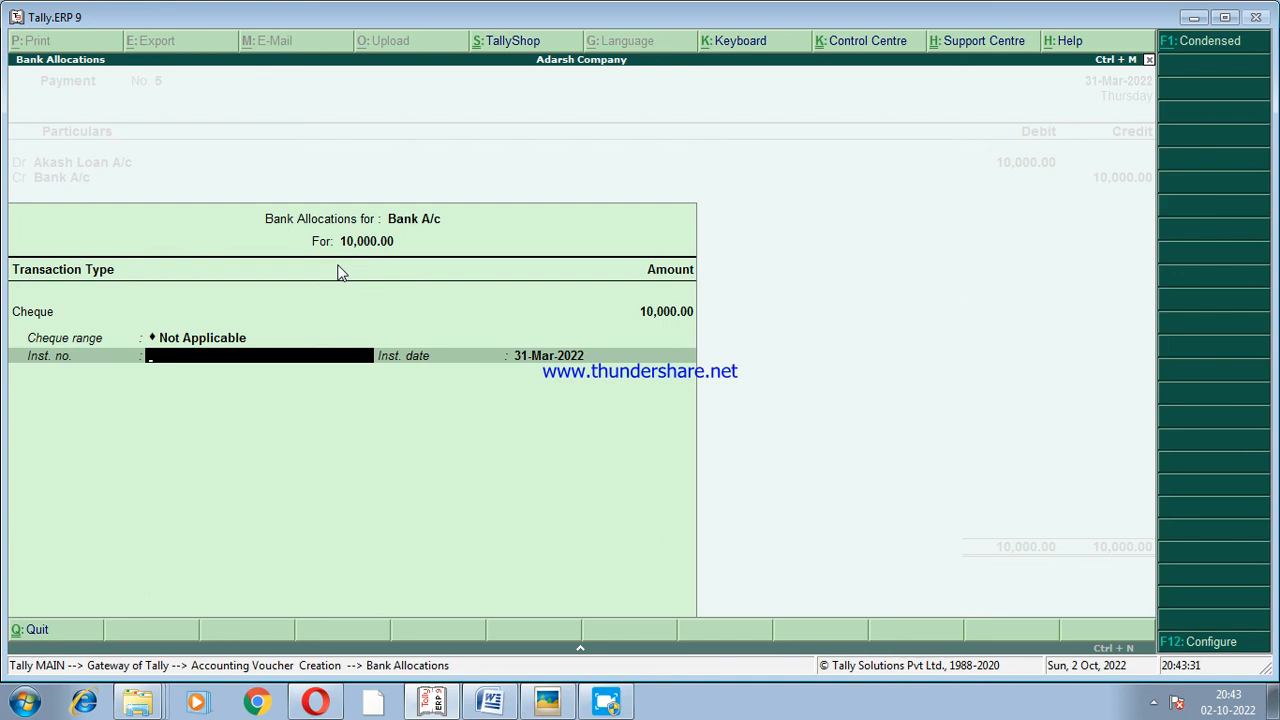
pyautogui.press('Return')
pyautogui.press('Return')
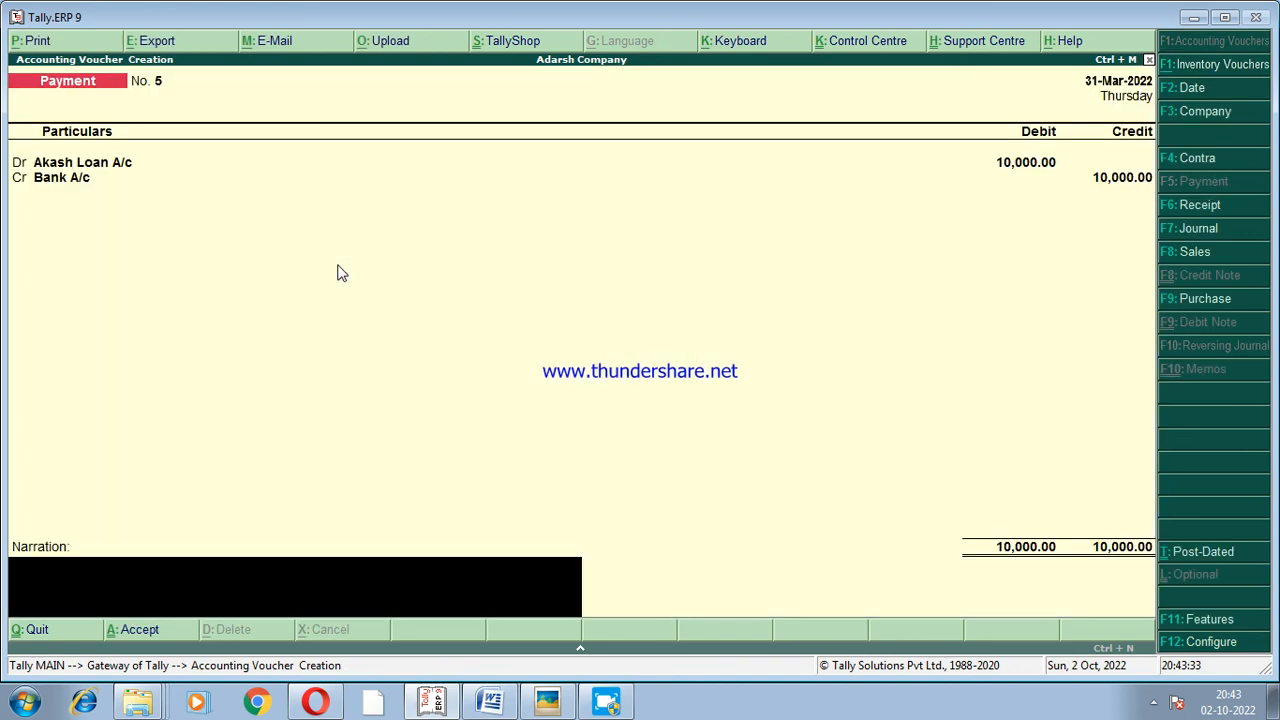
# Add the narration "being loan given to" with the borrower's name to the loan payment voucher and accept it.
pyautogui.write('being loan given')
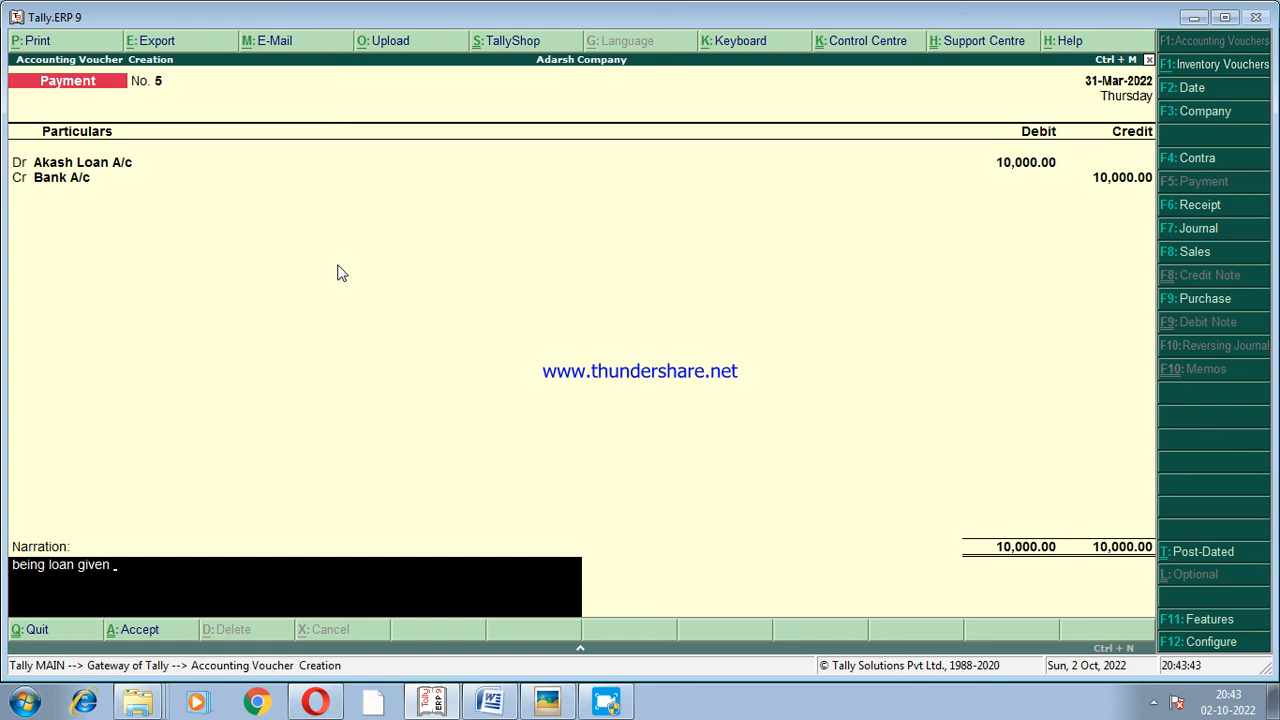
pyautogui.write(' to akash')
pyautogui.press('Return')
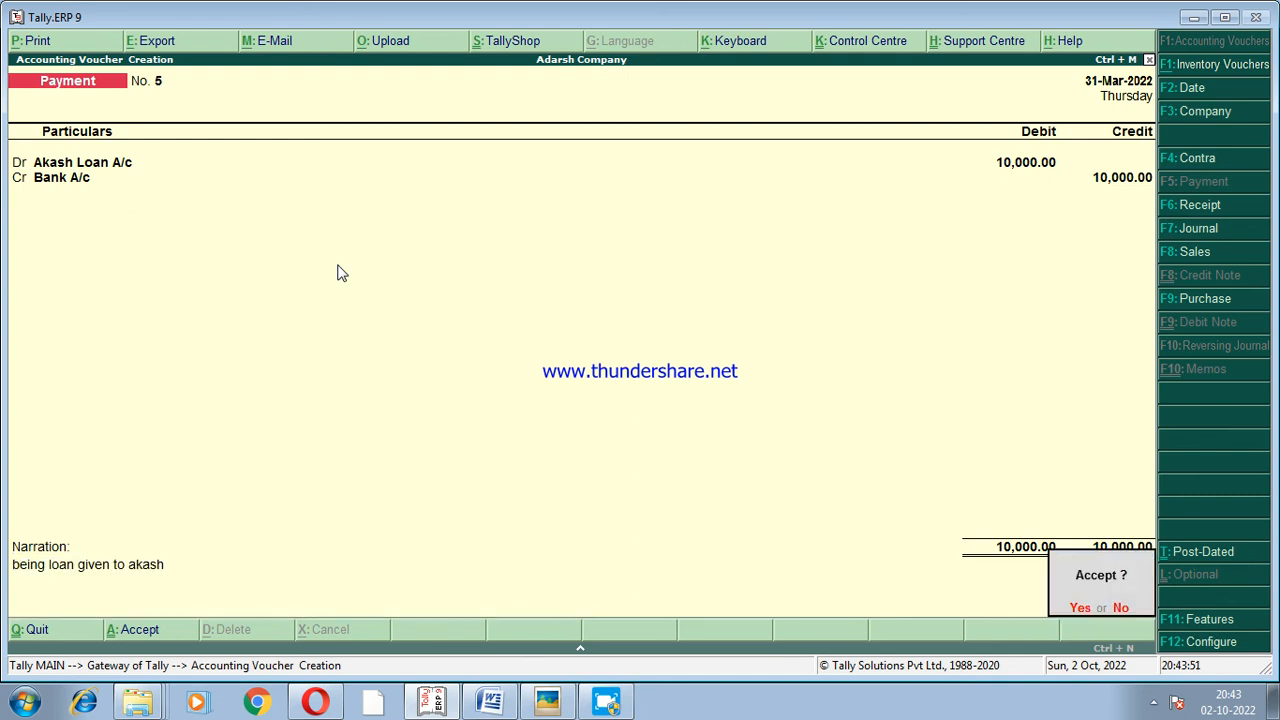
pyautogui.click(1080, 609)
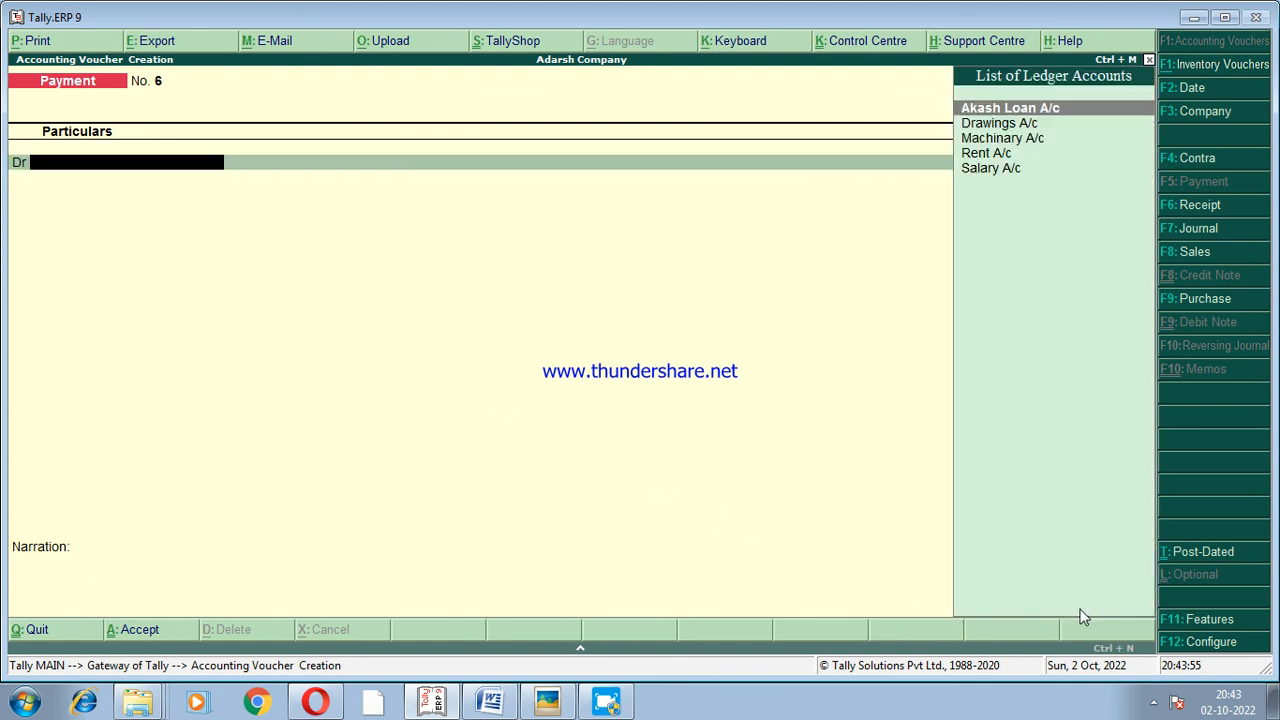